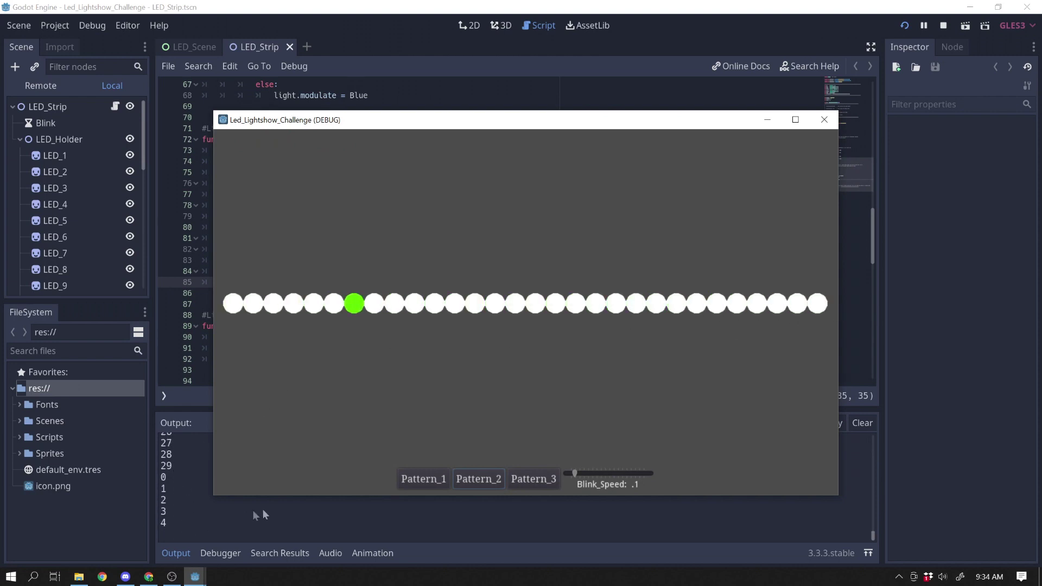
Step: Test the running LED light show by adjusting its blink speed to 0.12 while reviewing the pattern code
{"action": "left_click_drag", "start_coordinate": [574, 472], "coordinate": [597, 475]}
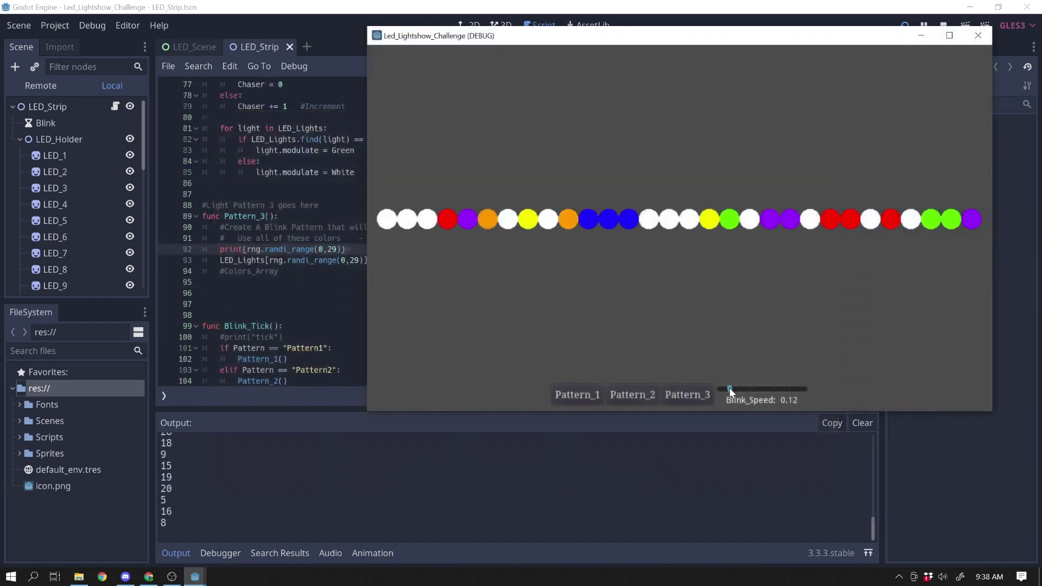
{"action": "scroll", "coordinate": [729, 388], "scroll_direction": "down", "scroll_amount": 13}
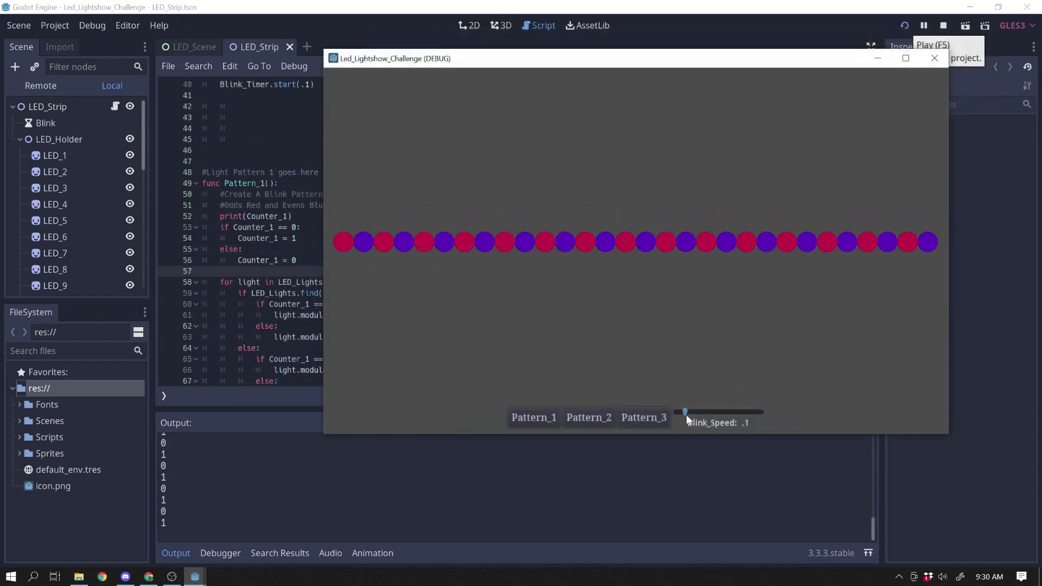
{"action": "mouse_move", "coordinate": [686, 415]}
{"action": "left_mouse_down"}
{"action": "mouse_move", "coordinate": [760, 406]}
{"action": "mouse_move", "coordinate": [650, 401]}
{"action": "mouse_move", "coordinate": [697, 405]}
{"action": "mouse_move", "coordinate": [685, 412]}
{"action": "left_mouse_up"}
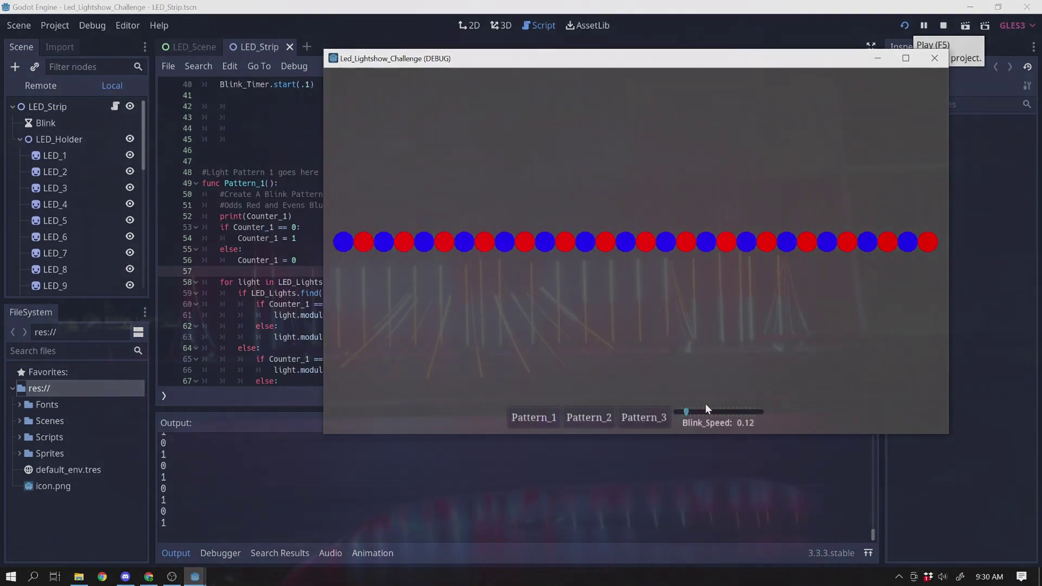
{"action": "scroll", "coordinate": [708, 415], "scroll_direction": "down", "scroll_amount": 5}
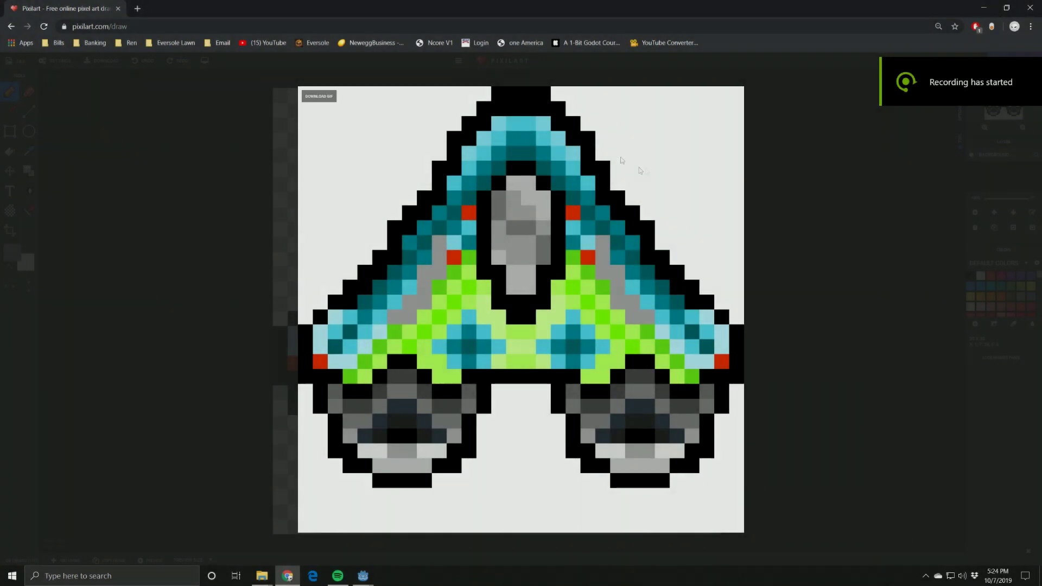
Step: Switch to Pixilart and preview the jet sprite's animation frames over the drawing
{"action": "left_click", "coordinate": [884, 318]}
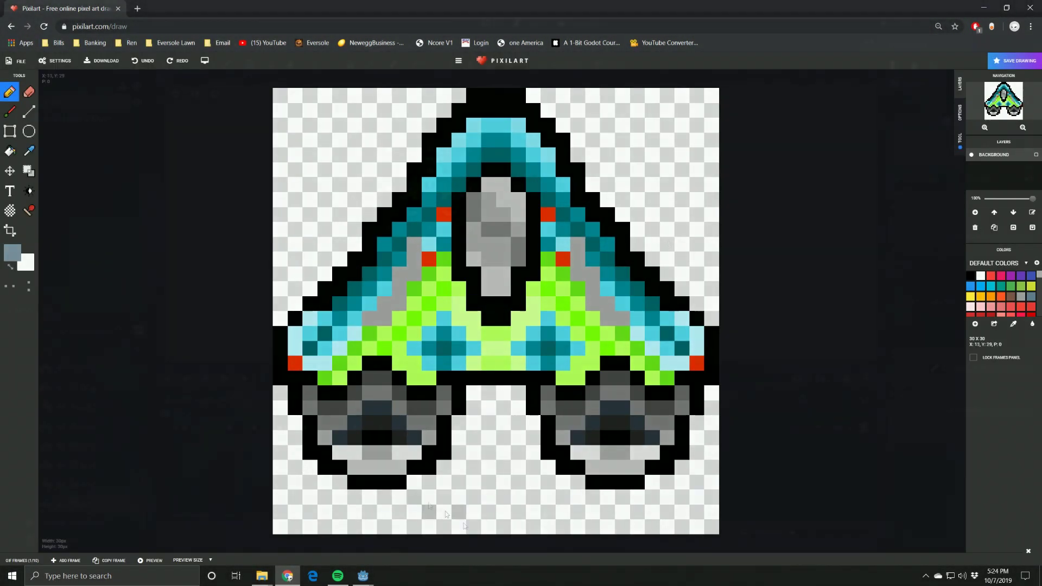
{"action": "left_click", "coordinate": [629, 560]}
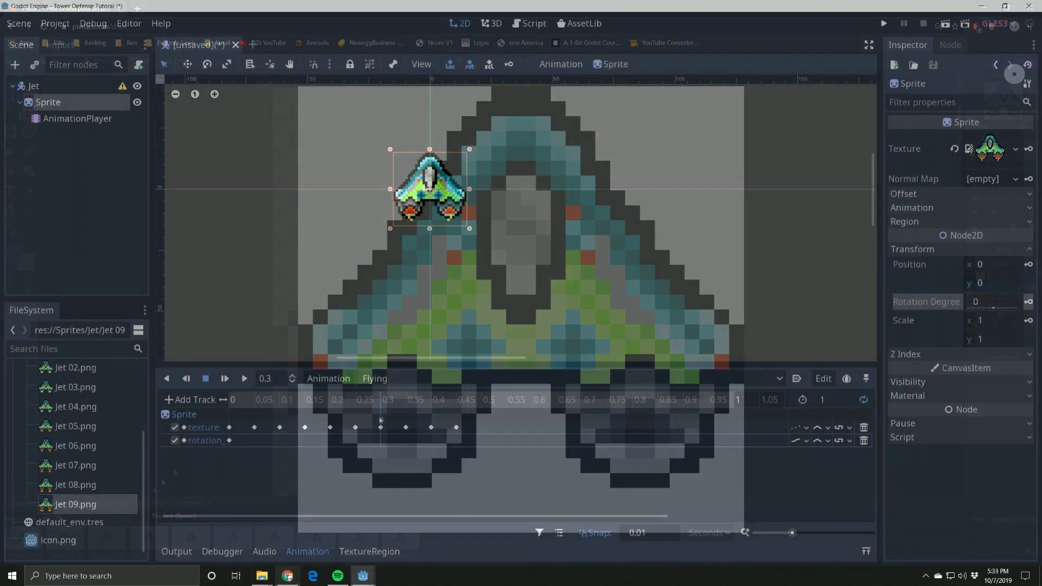
Step: Key the jet sprite's rotation at 90 degrees at 0.3 s and set the rotation track's update mode to Continuous
{"action": "type", "text": "90"}
{"action": "key", "text": "Return"}
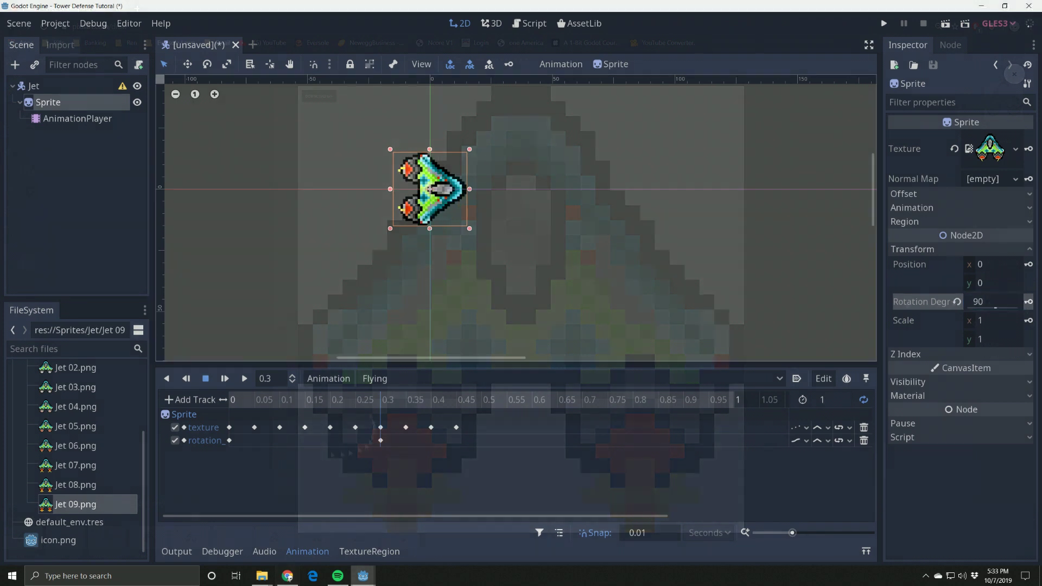
{"action": "left_click", "coordinate": [229, 440]}
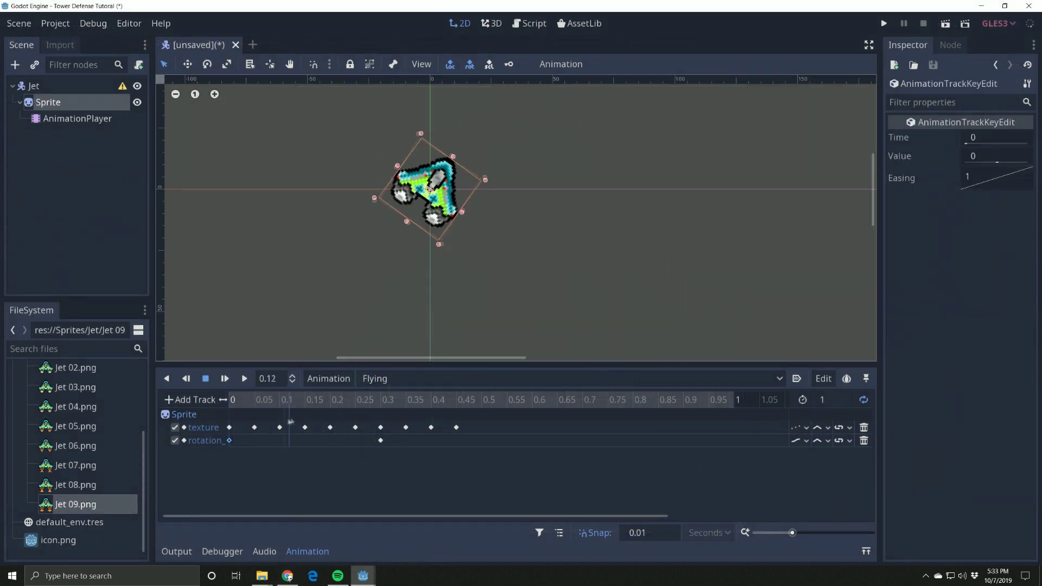
{"action": "left_click", "coordinate": [806, 443]}
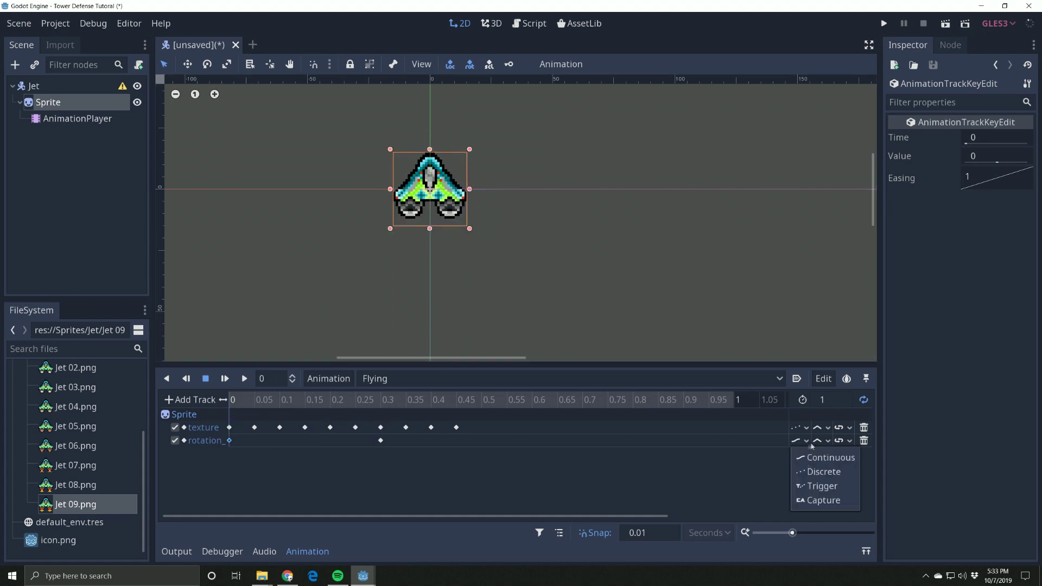
{"action": "left_click", "coordinate": [822, 458]}
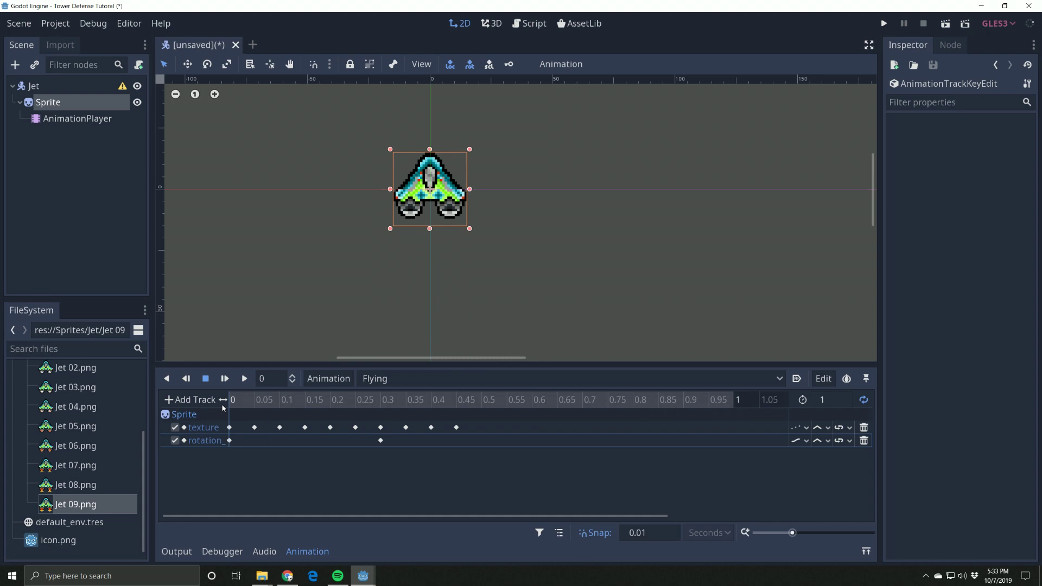
Step: Add a 90-degree rotation key for the Sprite at 1 s in the Flying animation
{"action": "left_click_drag", "start_coordinate": [382, 443], "coordinate": [730, 450]}
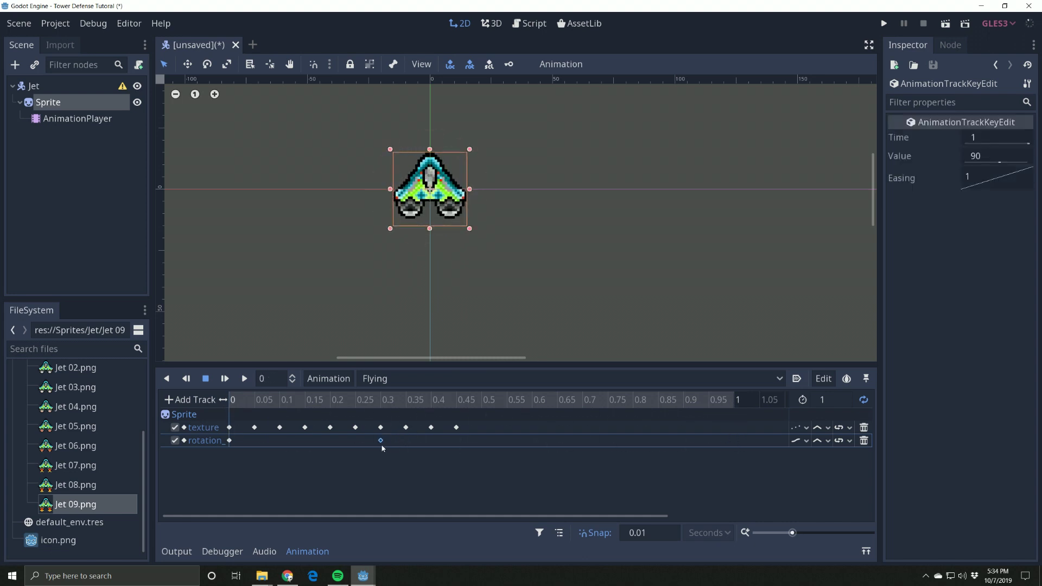
{"action": "left_click", "coordinate": [54, 103]}
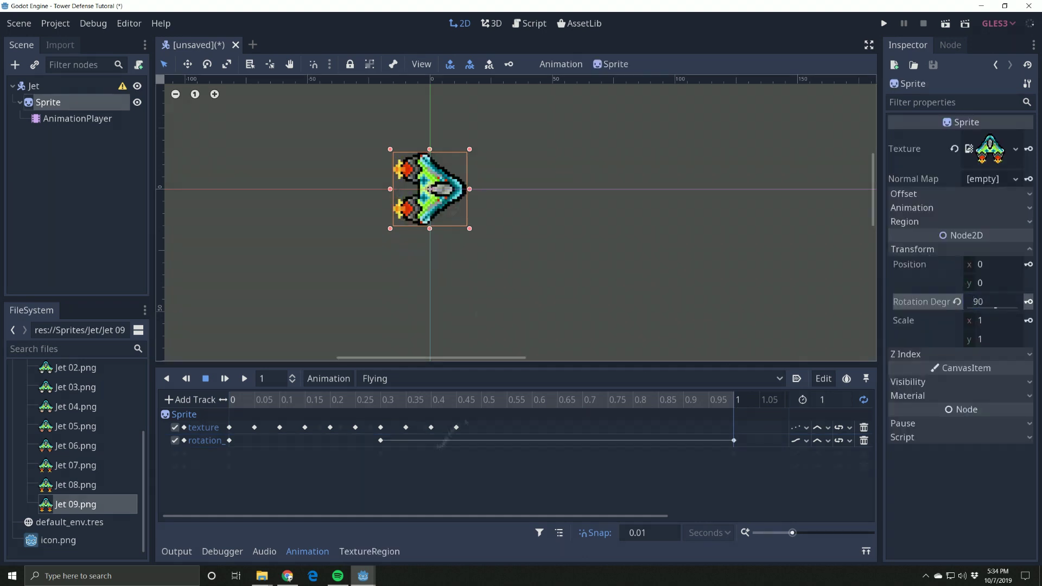
{"action": "left_click", "coordinate": [734, 441]}
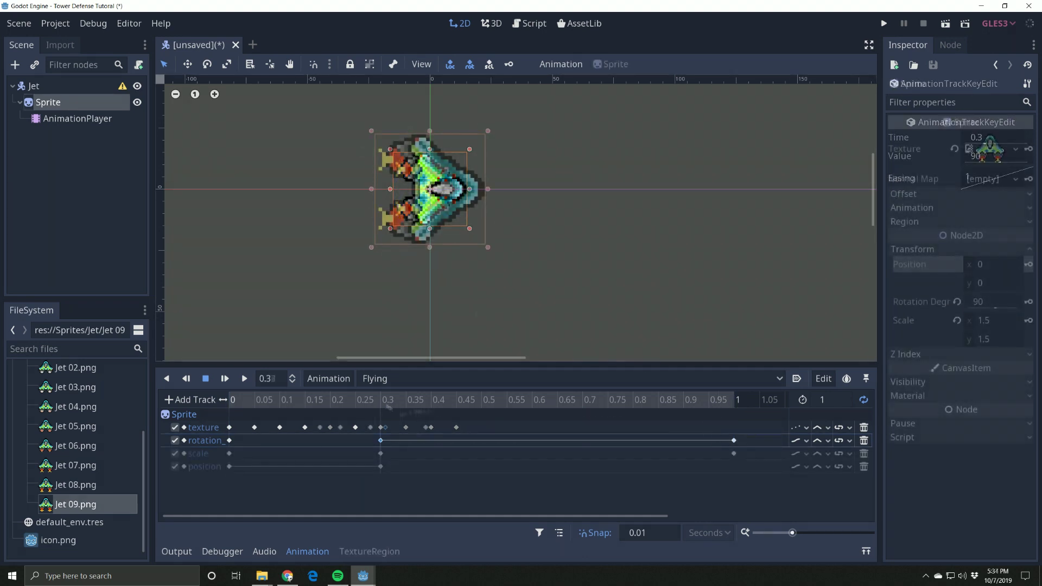
Step: Move the jet sprite along the X axis to about 153.6, key its position at 1 s, and play the Flying animation
{"action": "left_click_drag", "start_coordinate": [430, 189], "coordinate": [803, 190]}
{"action": "left_click", "coordinate": [1029, 264]}
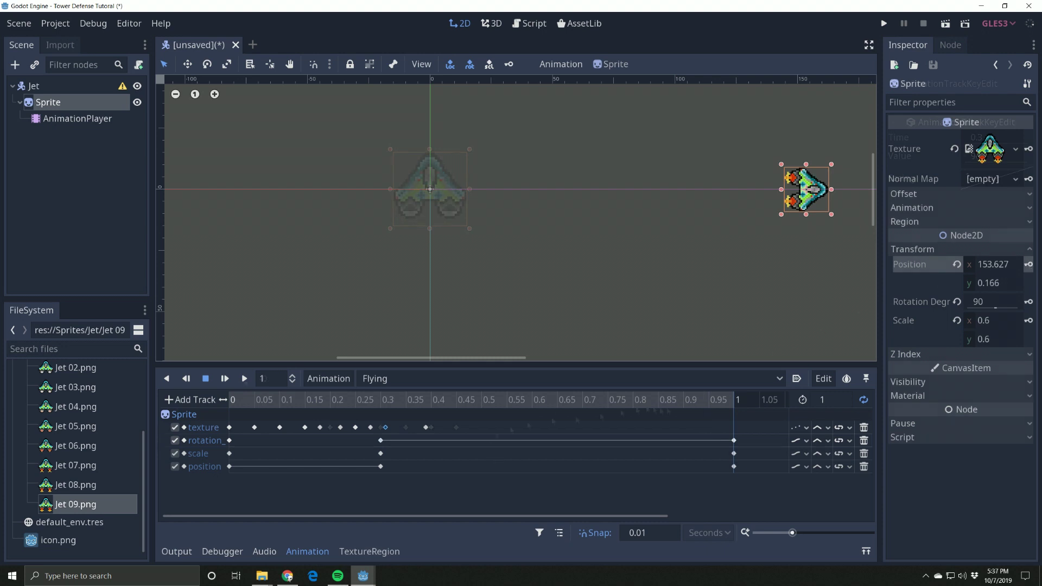
{"action": "key", "text": "d"}
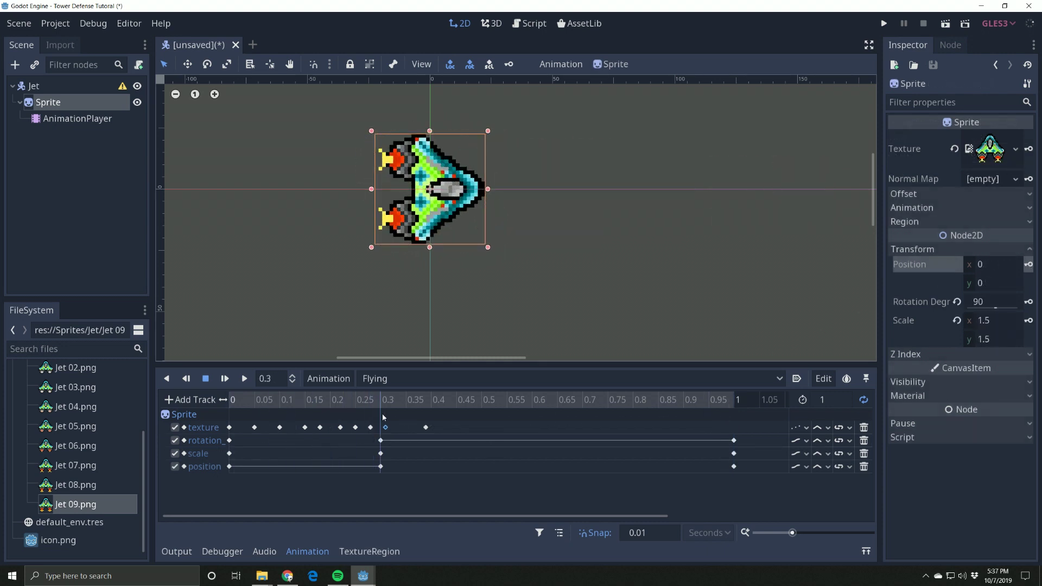
{"action": "left_click", "coordinate": [205, 379]}
{"action": "left_click", "coordinate": [244, 378]}
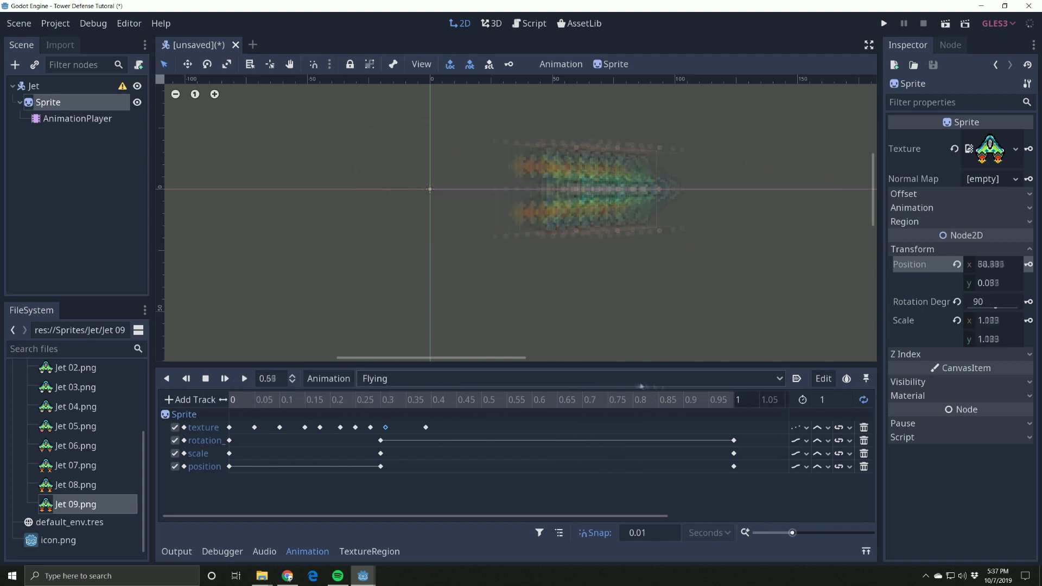
Step: Extend the Flying animation by moving the rotation key at 1 s further along the timeline
{"action": "left_click_drag", "start_coordinate": [793, 532], "coordinate": [801, 533]}
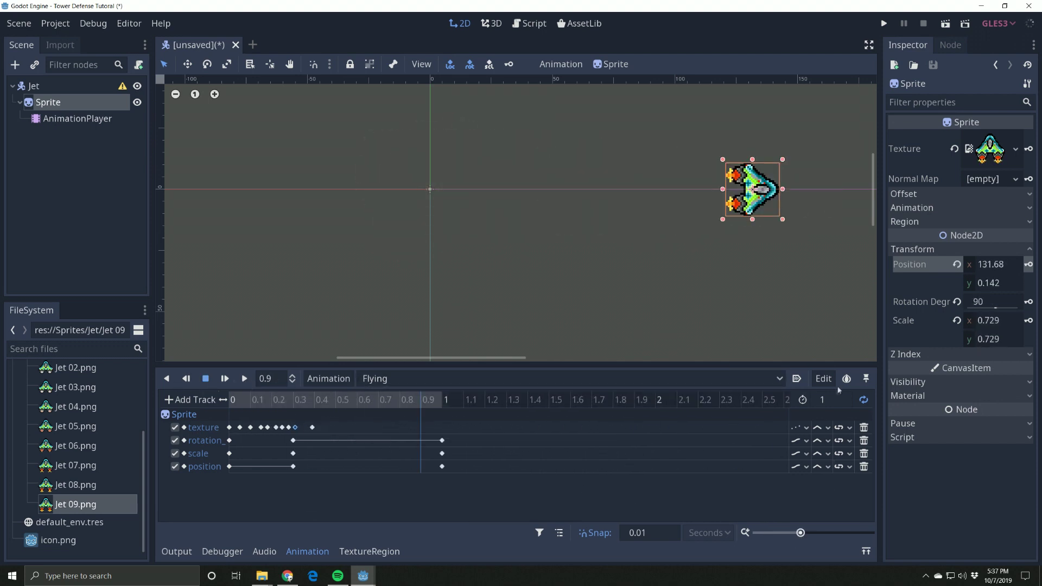
{"action": "key", "text": "Return"}
{"action": "left_click_drag", "start_coordinate": [442, 440], "coordinate": [630, 442]}
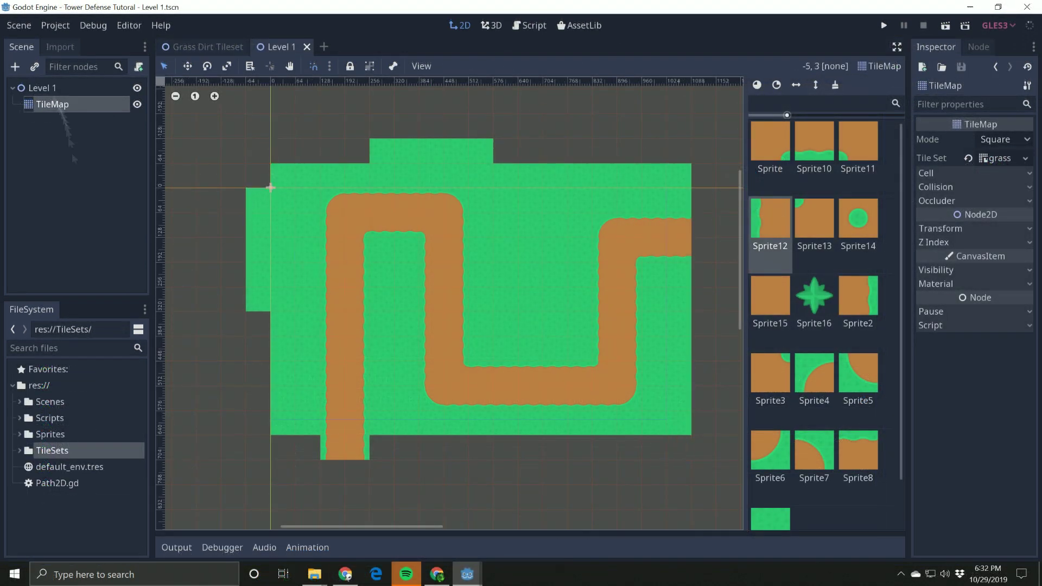
Step: Rename the TileMap node to Floor and try placing a Sprite16 bush tile on the grass inside the path
{"action": "double_click", "coordinate": [57, 106]}
{"action": "type", "text": "Floor"}
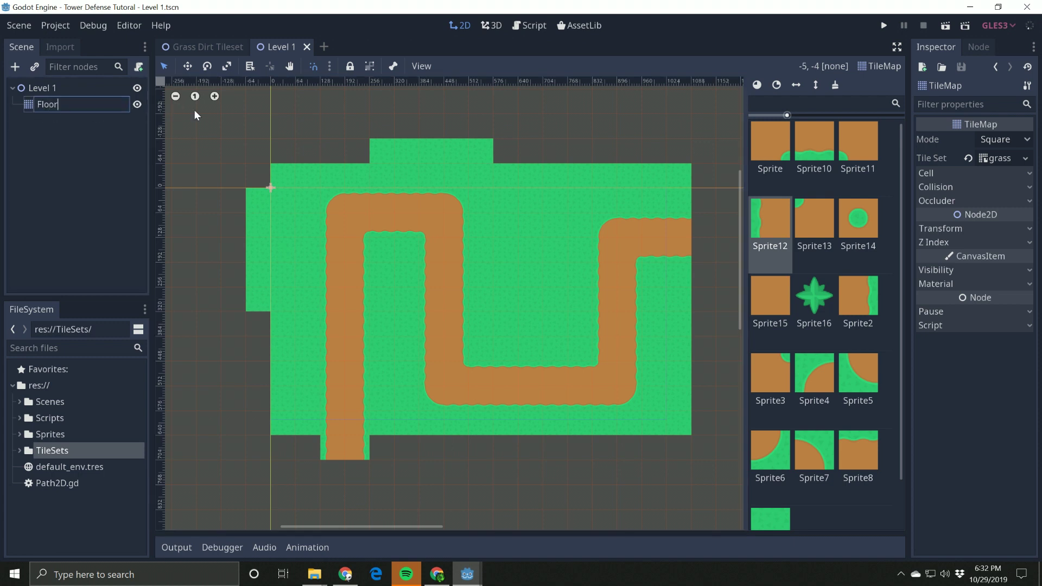
{"action": "key", "text": "Return"}
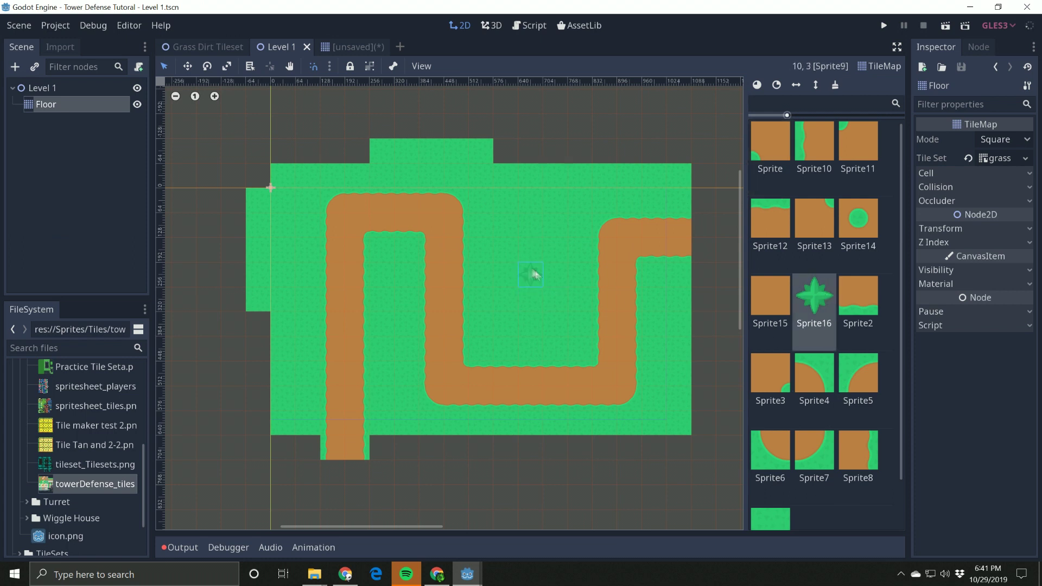
{"action": "left_click", "coordinate": [516, 285]}
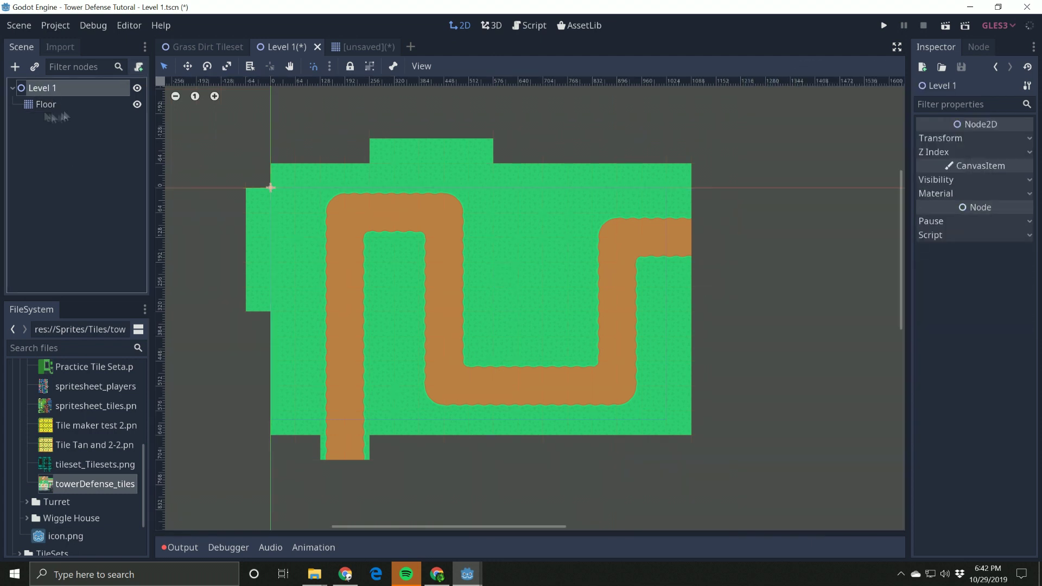
Step: Add a second TileMap node under Level 1 and name it Objects
{"action": "left_click", "coordinate": [14, 66]}
{"action": "left_click", "coordinate": [423, 490]}
{"action": "double_click", "coordinate": [55, 120]}
{"action": "type", "text": "Objects"}
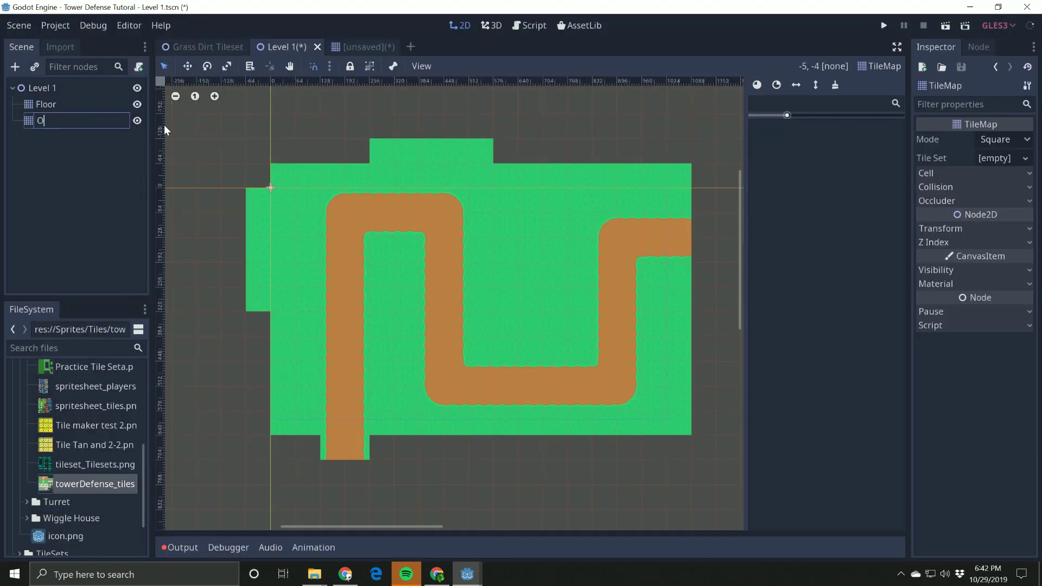
{"action": "key", "text": "Return"}
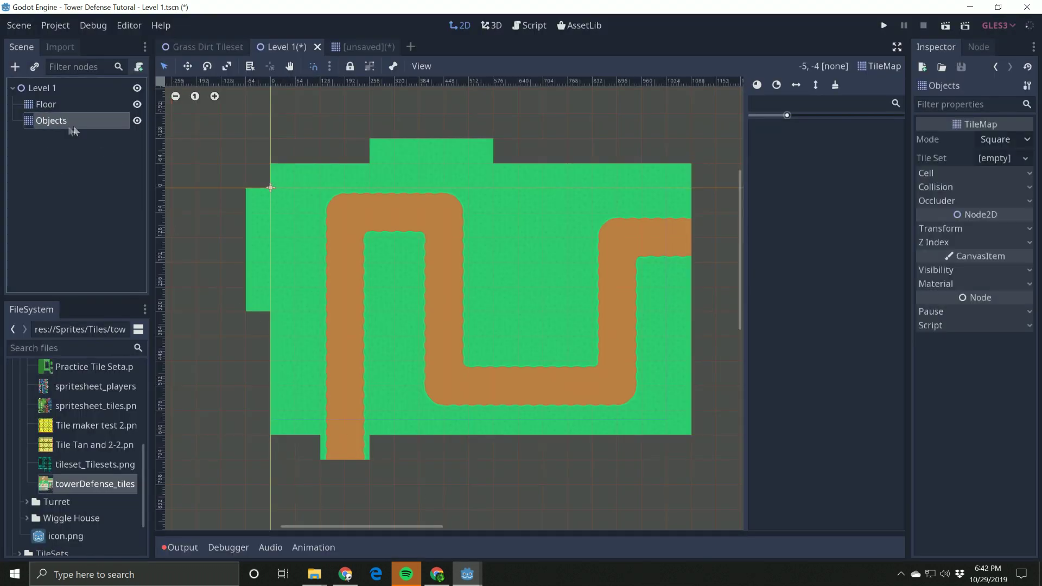
Step: Load the saved objects tile set into the Objects tile map and paint bush tiles across the upper grass
{"action": "left_click", "coordinate": [1027, 158]}
{"action": "left_click", "coordinate": [993, 184]}
{"action": "double_click", "coordinate": [510, 144]}
{"action": "double_click", "coordinate": [263, 144]}
{"action": "double_click", "coordinate": [323, 145]}
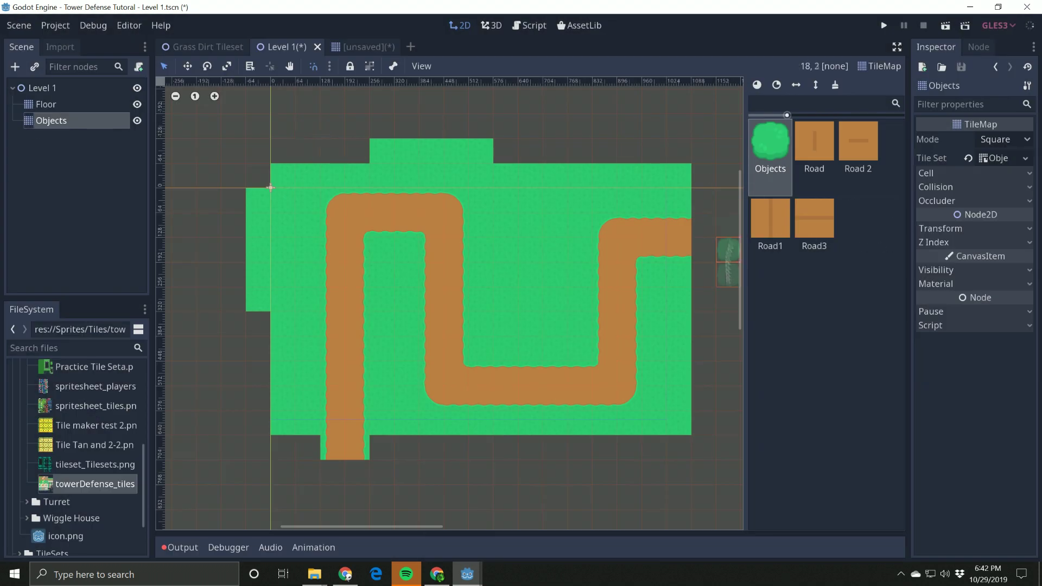
{"action": "left_click", "coordinate": [777, 146]}
{"action": "left_click_drag", "start_coordinate": [673, 189], "coordinate": [307, 198]}
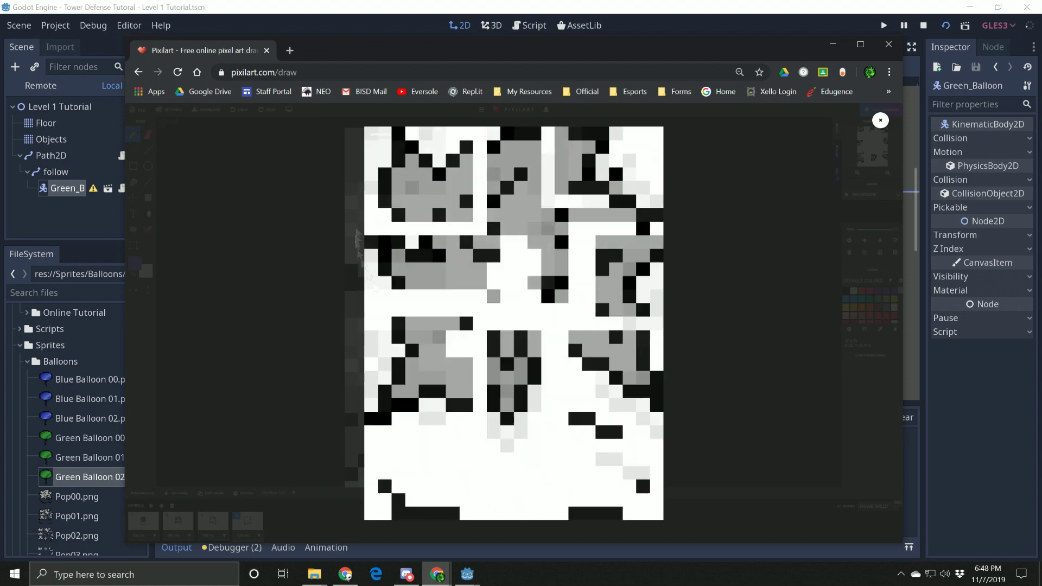
Step: Switch to Pixilart, check the pop drawing's canvas size, and open the PNG and GIF download options
{"action": "key", "text": "Escape"}
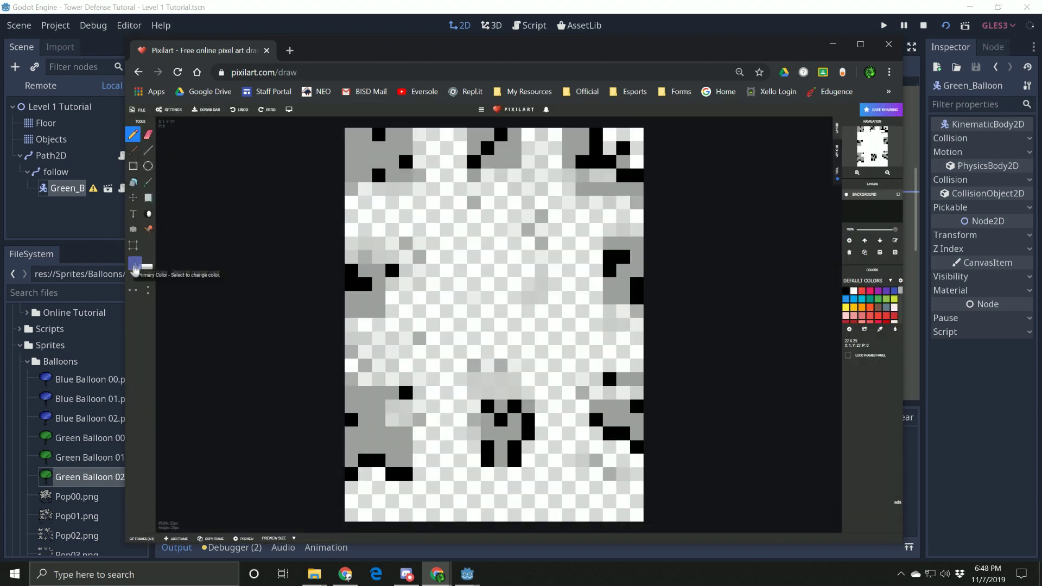
{"action": "left_click", "coordinate": [133, 245]}
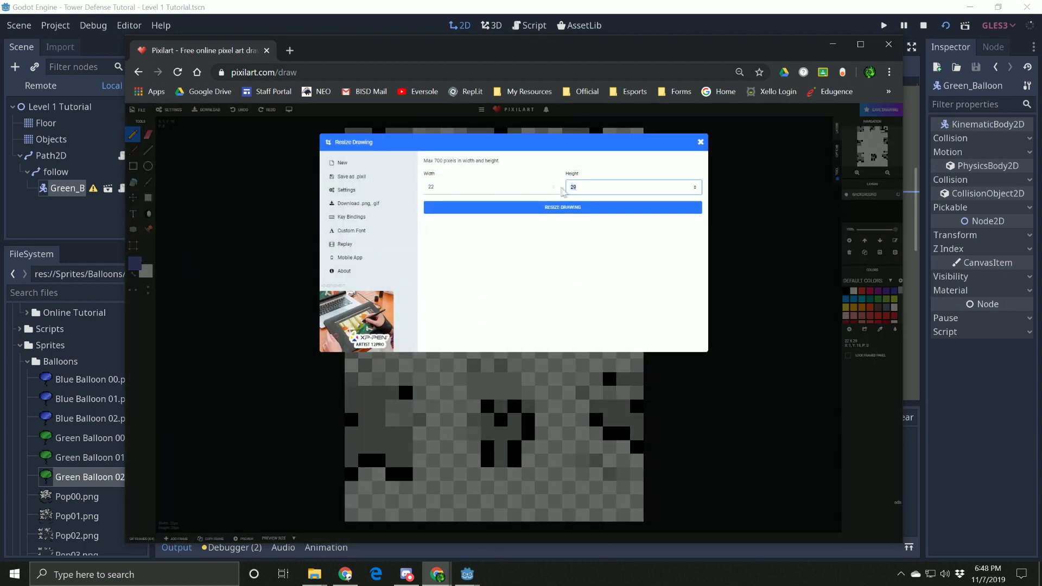
{"action": "left_click", "coordinate": [701, 143]}
{"action": "left_click", "coordinate": [142, 109]}
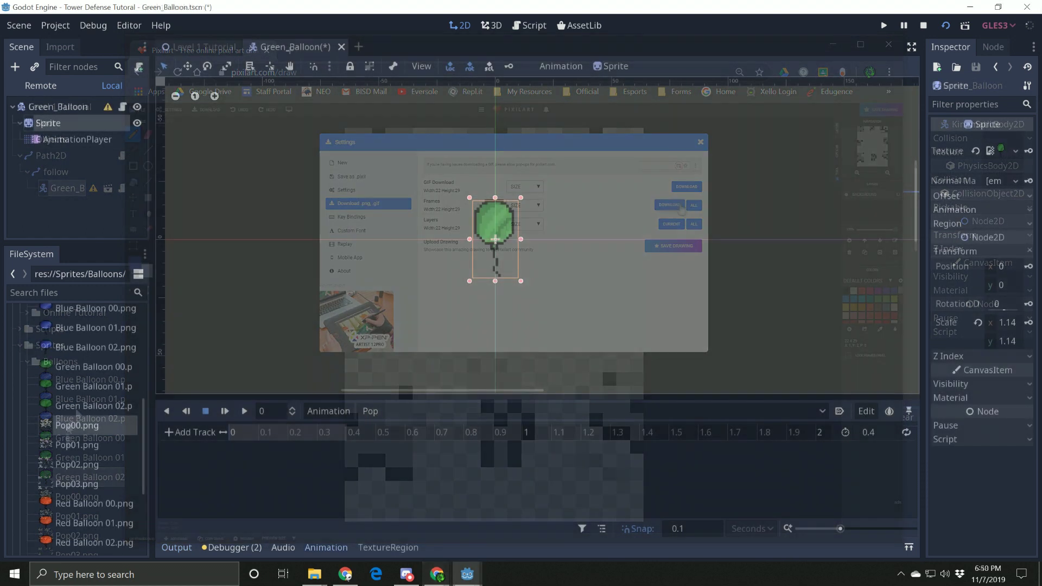
Step: Set the balloon sprite's texture to Pop00.png and key it at 0 s on a new texture track in the Pop animation
{"action": "left_click_drag", "start_coordinate": [77, 425], "coordinate": [993, 152]}
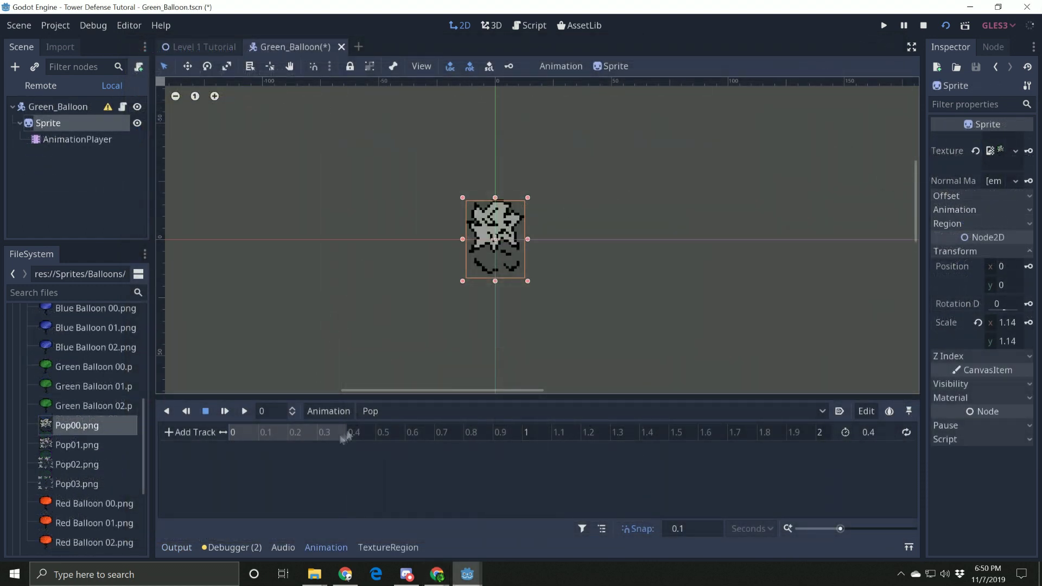
{"action": "left_click", "coordinate": [1029, 151]}
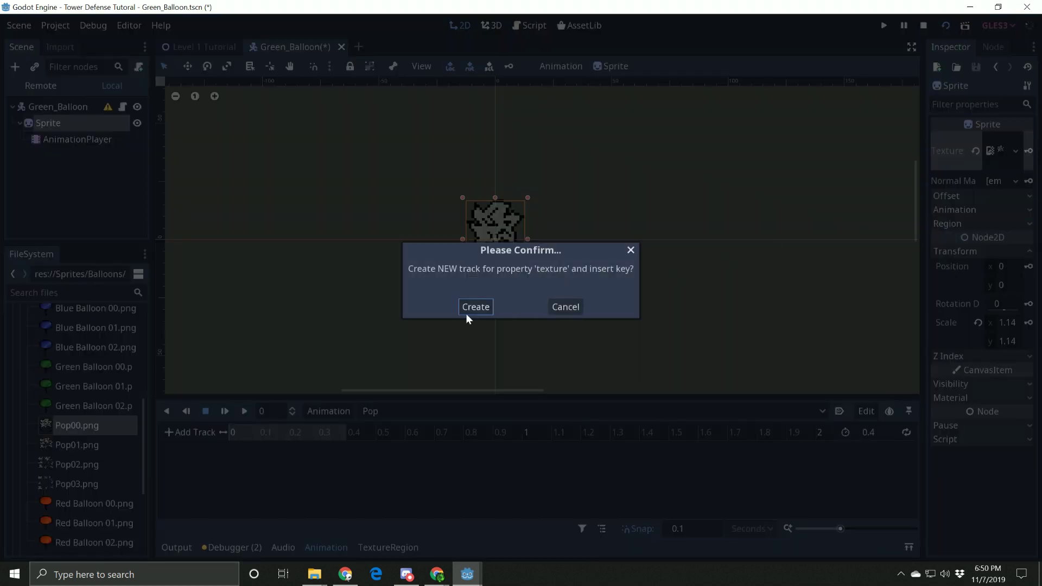
{"action": "left_click", "coordinate": [475, 307]}
Step: Key the textures Pop01.png, Pop02.png and Pop03.png at 0.1, 0.2 and 0.3 s in the Pop animation
{"action": "left_click_drag", "start_coordinate": [77, 445], "coordinate": [994, 152]}
{"action": "left_click", "coordinate": [1030, 152]}
{"action": "left_click_drag", "start_coordinate": [76, 465], "coordinate": [1022, 158]}
{"action": "left_click", "coordinate": [324, 433]}
{"action": "left_click_drag", "start_coordinate": [76, 483], "coordinate": [1033, 158]}
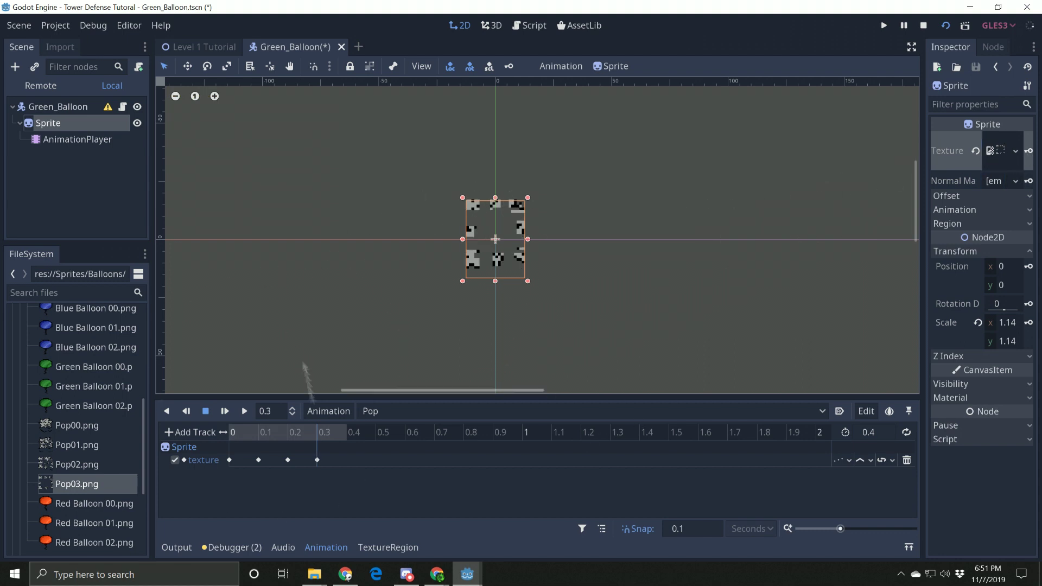
Step: Preview the Pop animation with looping enabled from the start, and turn looping off
{"action": "left_click", "coordinate": [239, 433]}
{"action": "left_click", "coordinate": [906, 433]}
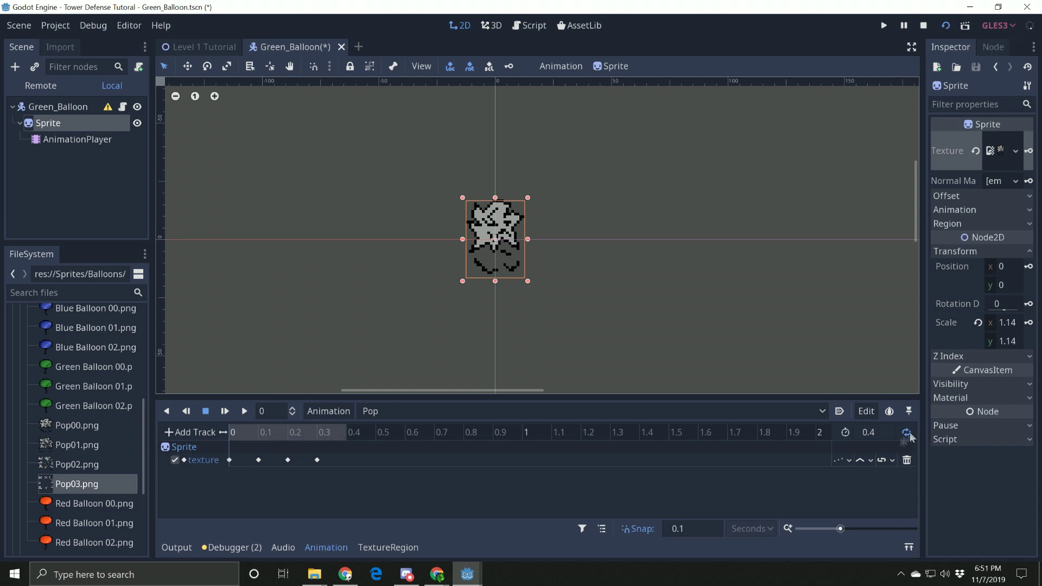
{"action": "left_click", "coordinate": [243, 411]}
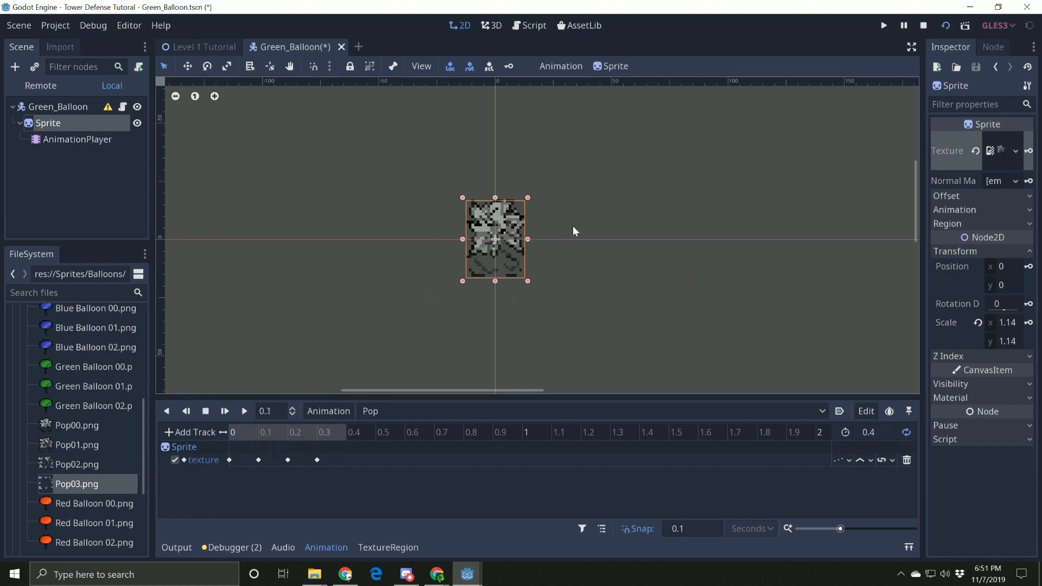
{"action": "left_click", "coordinate": [906, 433]}
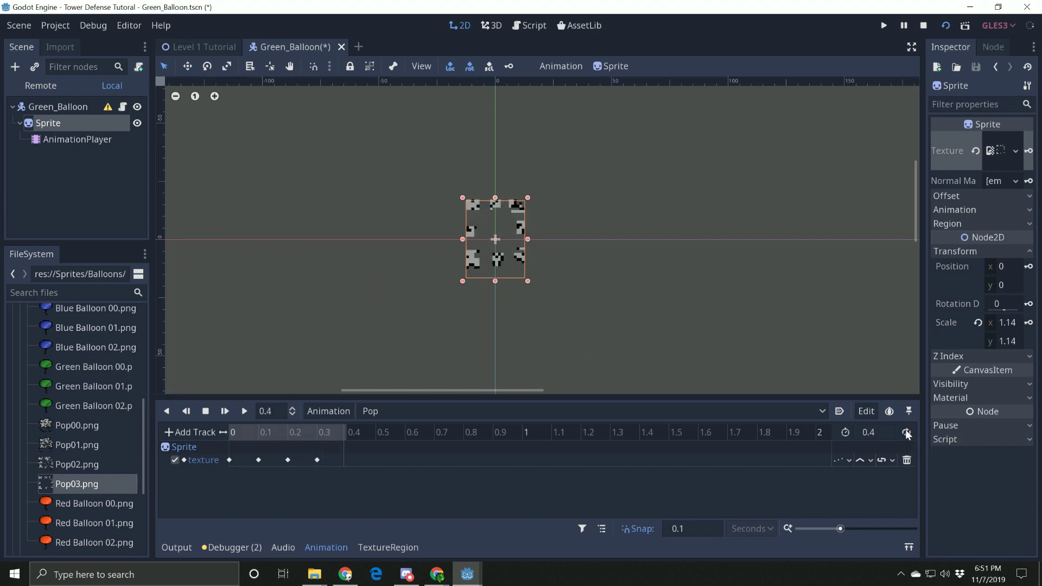
Step: Reset the balloon sprite's scale to 1 and key it at 0 s on a new scale track in the Pop animation
{"action": "left_click", "coordinate": [978, 322]}
{"action": "left_click", "coordinate": [1028, 322]}
{"action": "left_click", "coordinate": [474, 305]}
Step: Set the balloon sprite's scale to 3 by 3 with the Pop animation's playhead at 0.4 s
{"action": "left_click", "coordinate": [343, 433]}
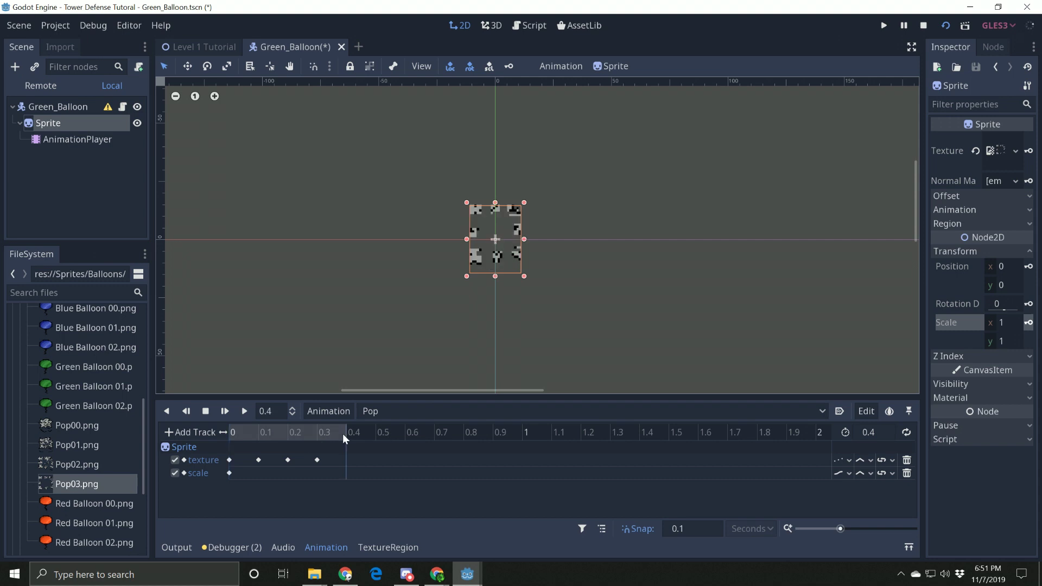
{"action": "left_click", "coordinate": [1004, 323]}
{"action": "type", "text": "3"}
{"action": "left_click", "coordinate": [991, 341]}
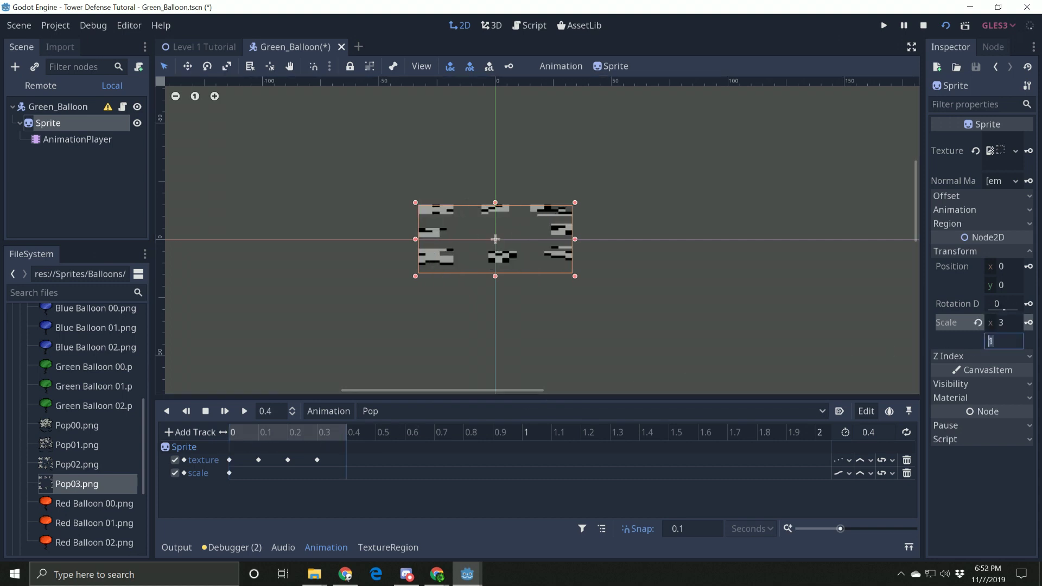
{"action": "type", "text": "3"}
{"action": "key", "text": "Return"}
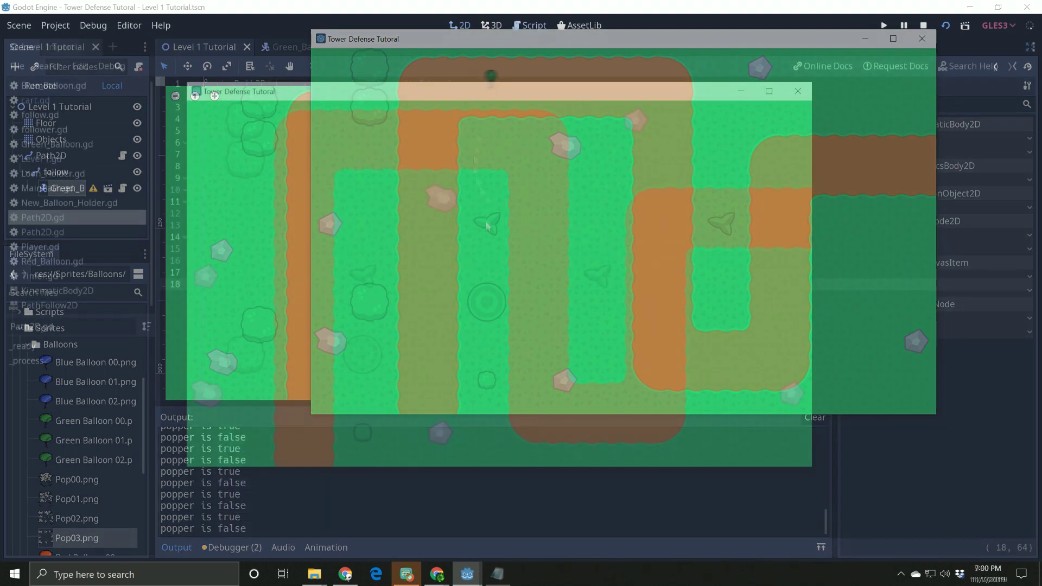
Step: Play-test the running tower defense level by trying to pop balloons along the path
{"action": "left_click", "coordinate": [306, 345]}
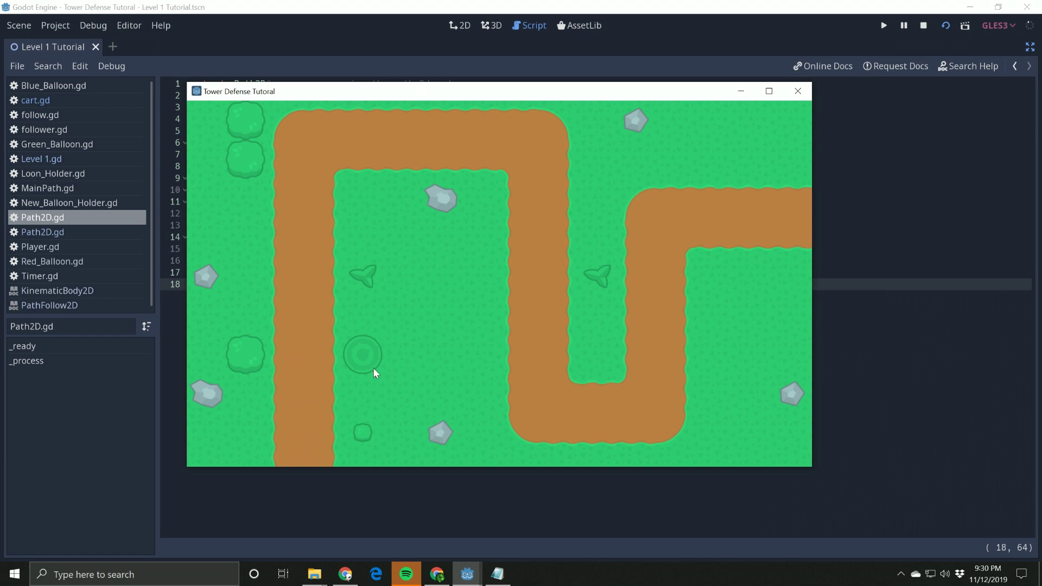
{"action": "left_click", "coordinate": [312, 328]}
{"action": "left_click", "coordinate": [333, 128]}
{"action": "left_click", "coordinate": [376, 132]}
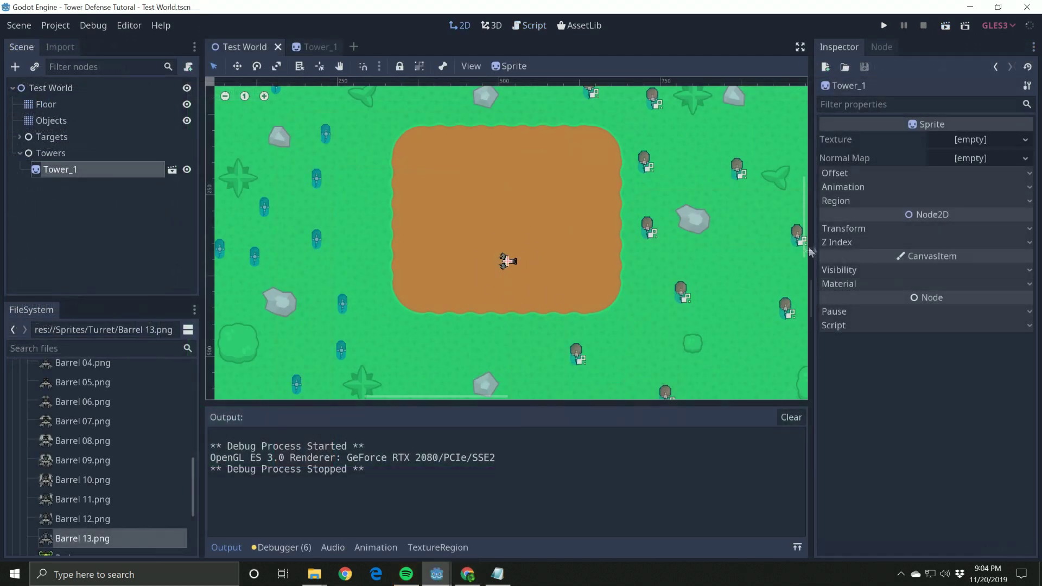
Step: Open the Tower_1 scene, preview the barrel's shoot animation and return its playhead to 0 s
{"action": "left_click", "coordinate": [315, 49]}
{"action": "left_click", "coordinate": [425, 411]}
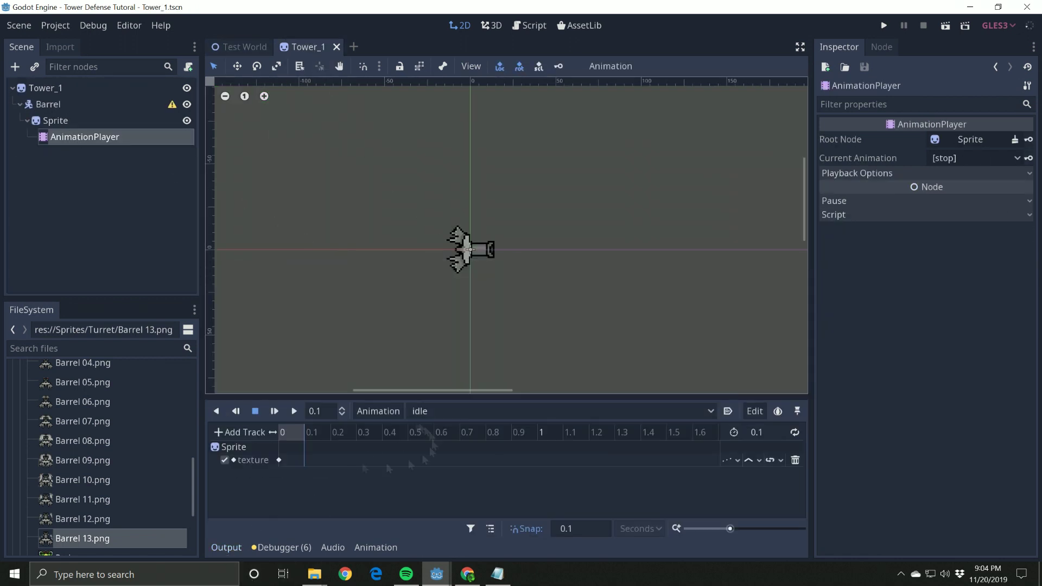
{"action": "left_click", "coordinate": [425, 447]}
{"action": "key", "text": "d"}
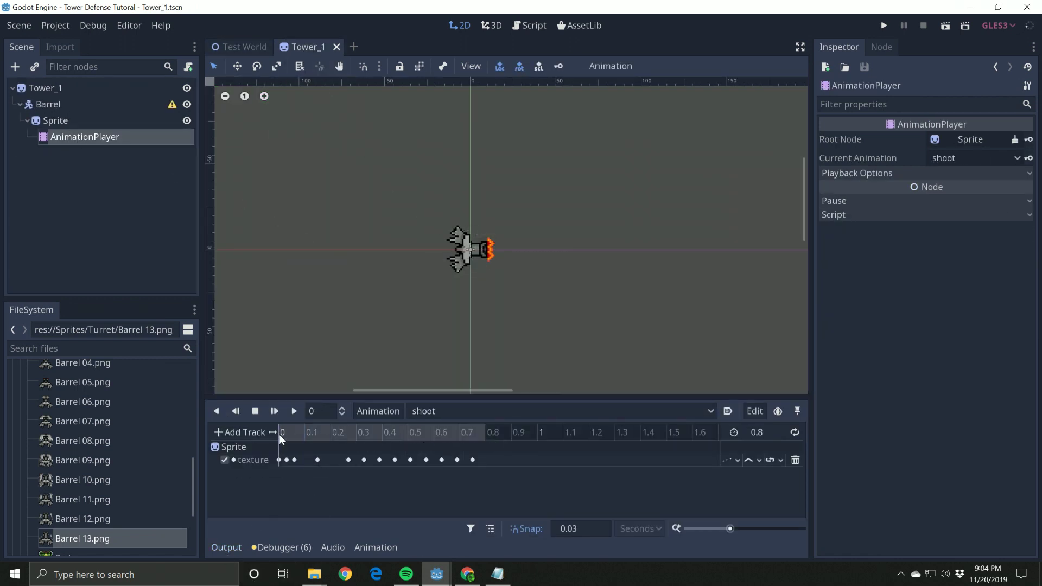
{"action": "left_click", "coordinate": [281, 435]}
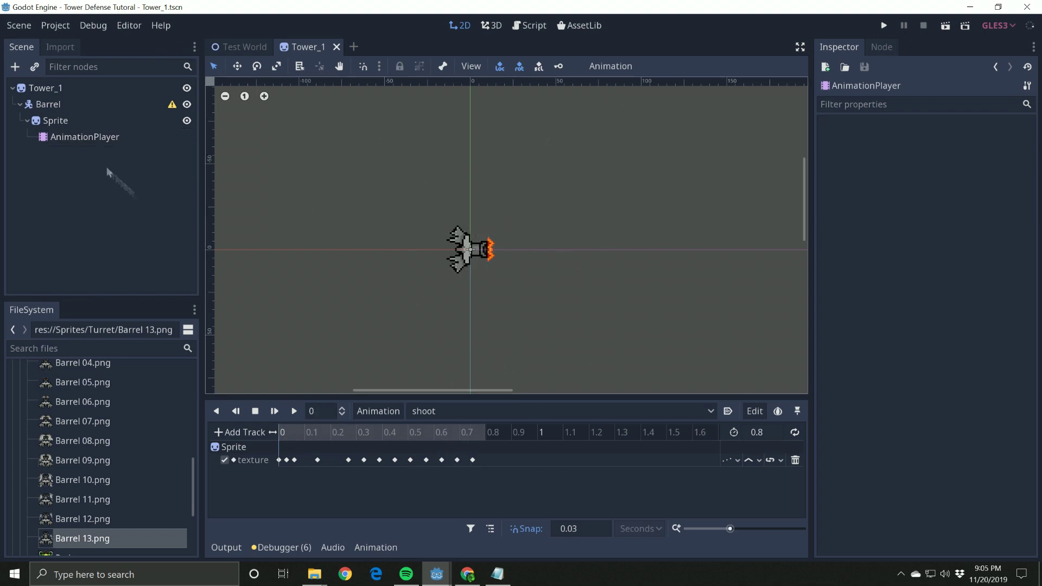
Step: Attach a new script, Barrel.gd, to the Barrel node of the Tower_1 scene
{"action": "left_click", "coordinate": [131, 106]}
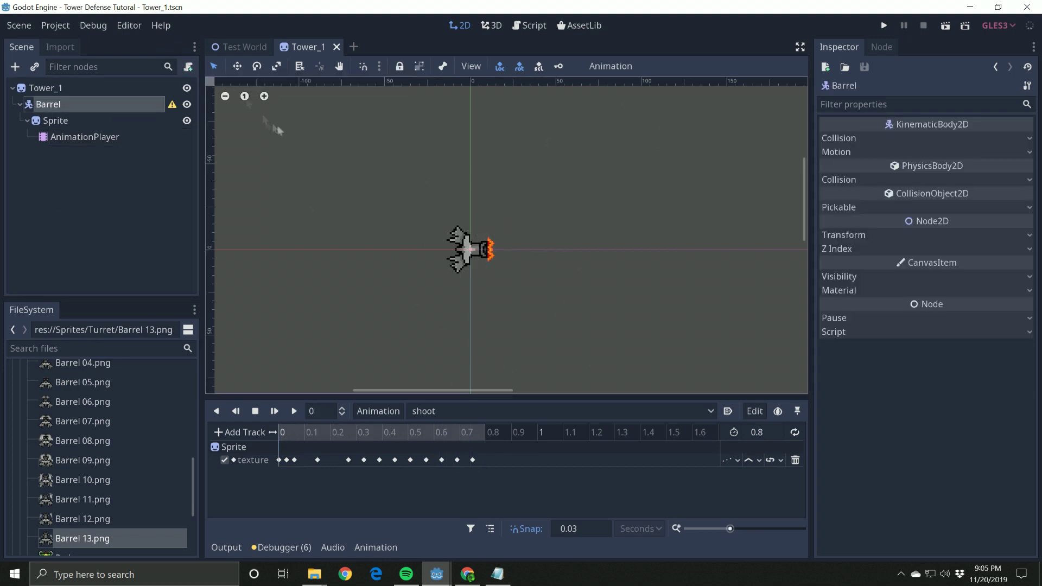
{"action": "left_click", "coordinate": [189, 68]}
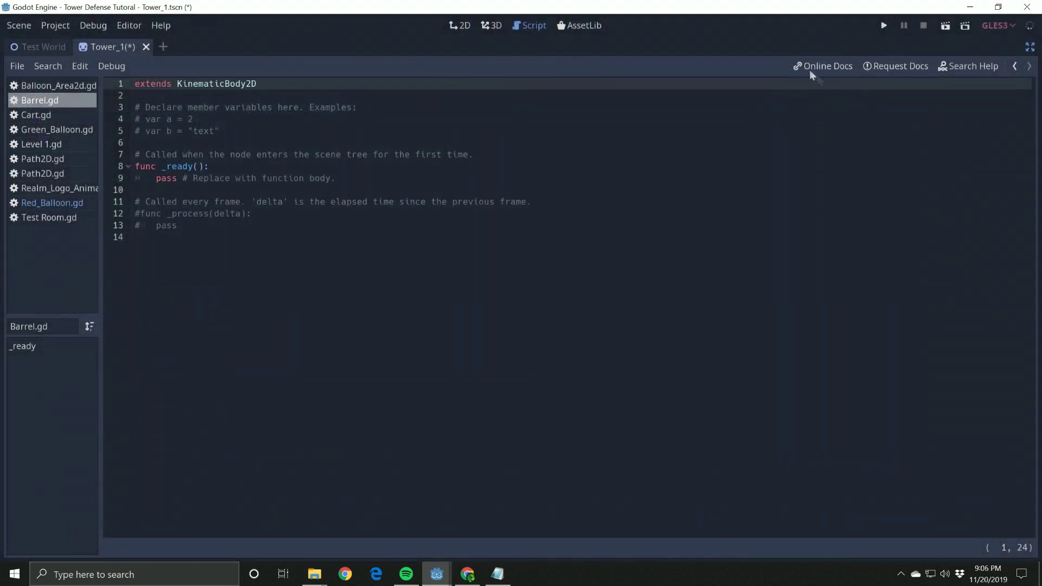
Step: Open the Godot 3.1 online documentation and read through the 2D movement overview page
{"action": "left_click", "coordinate": [831, 67]}
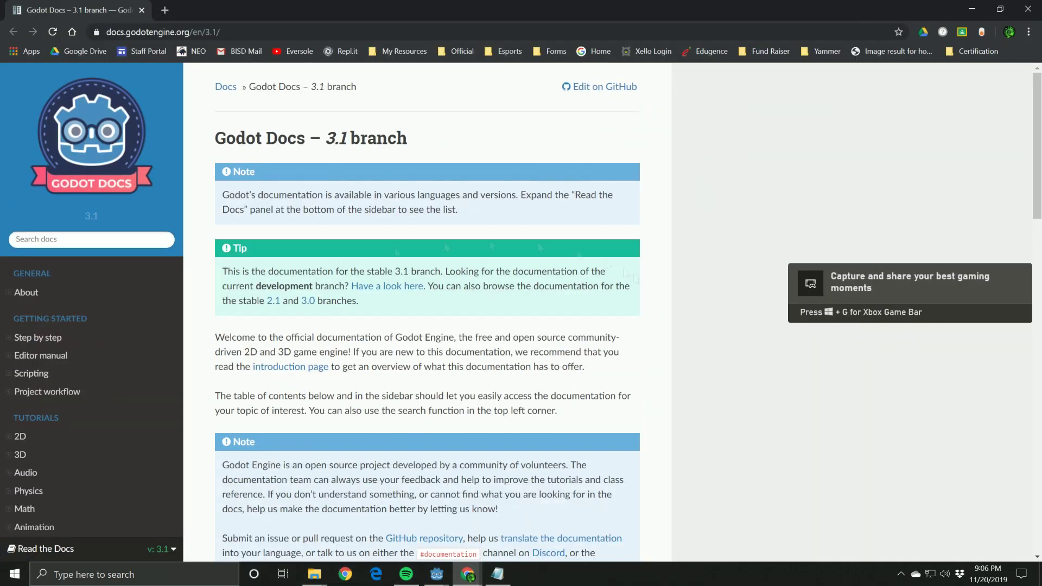
{"action": "scroll", "coordinate": [8, 319], "scroll_direction": "down", "scroll_amount": 2}
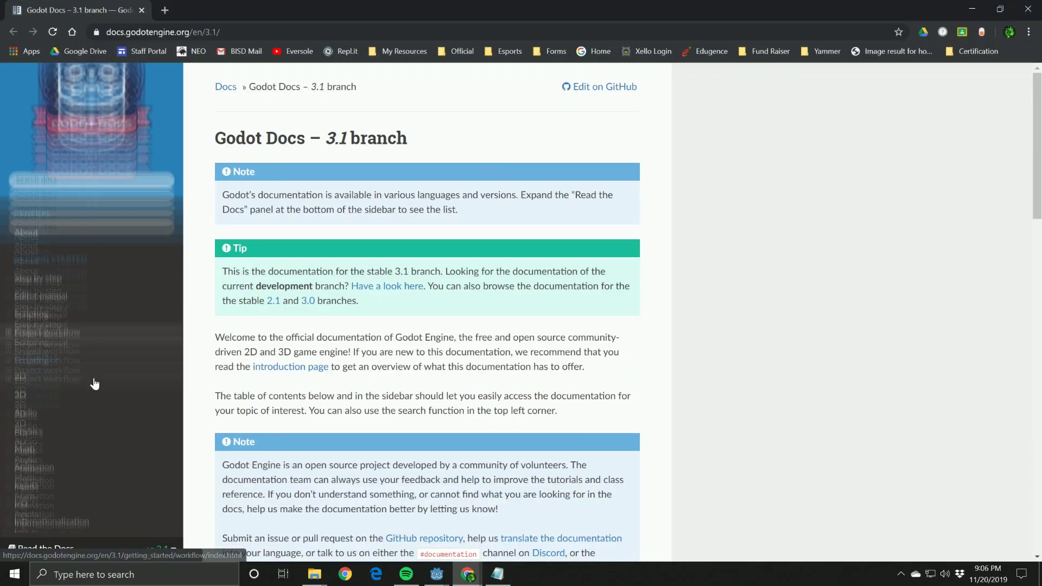
{"action": "left_click", "coordinate": [7, 317]}
{"action": "left_click", "coordinate": [44, 338]}
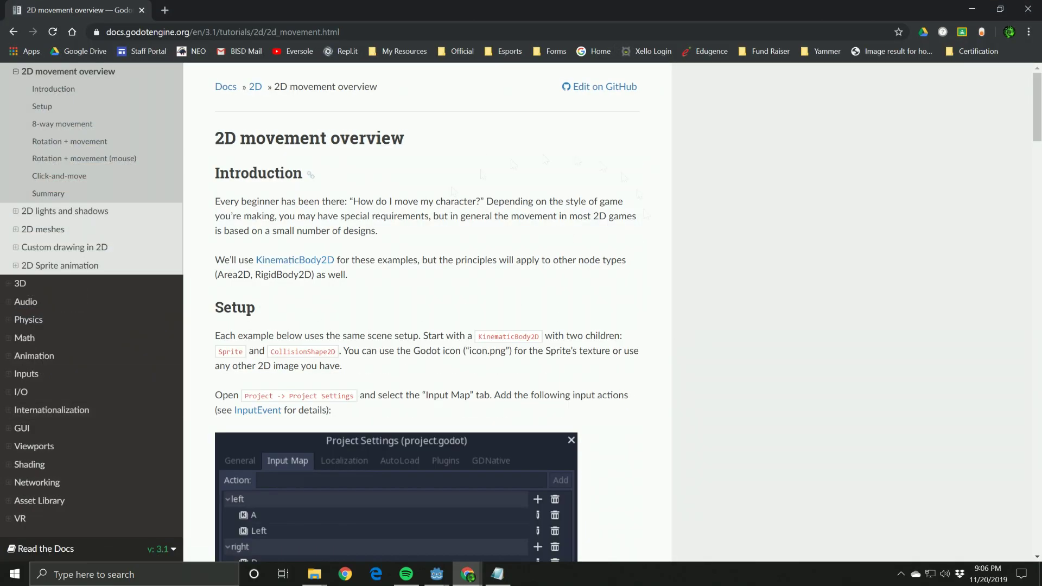
{"action": "scroll", "coordinate": [553, 268], "scroll_direction": "down", "scroll_amount": 10}
{"action": "scroll", "coordinate": [553, 268], "scroll_direction": "down", "scroll_amount": 5}
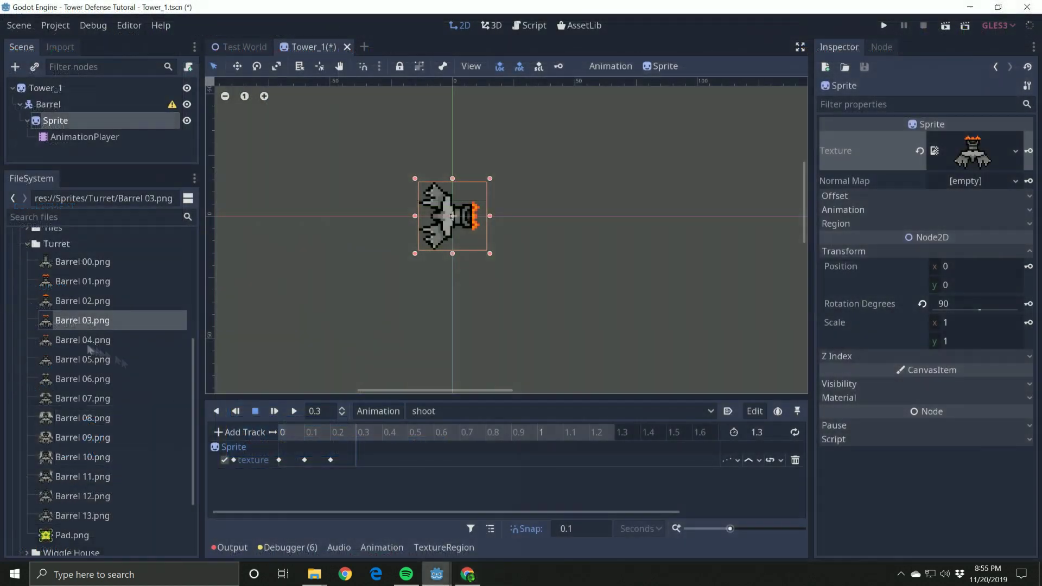
Step: Key the textures Barrel 04.png, 05, 06 and 07 at 0.3, 0.4, 0.5 and 0.6 s in the shoot animation
{"action": "left_click_drag", "start_coordinate": [83, 339], "coordinate": [977, 148]}
{"action": "left_click_drag", "start_coordinate": [82, 359], "coordinate": [972, 151]}
{"action": "left_click", "coordinate": [1029, 150]}
{"action": "left_click_drag", "start_coordinate": [82, 379], "coordinate": [972, 150]}
{"action": "left_click", "coordinate": [1029, 150]}
{"action": "left_click_drag", "start_coordinate": [82, 399], "coordinate": [971, 150]}
{"action": "left_click", "coordinate": [1029, 151]}
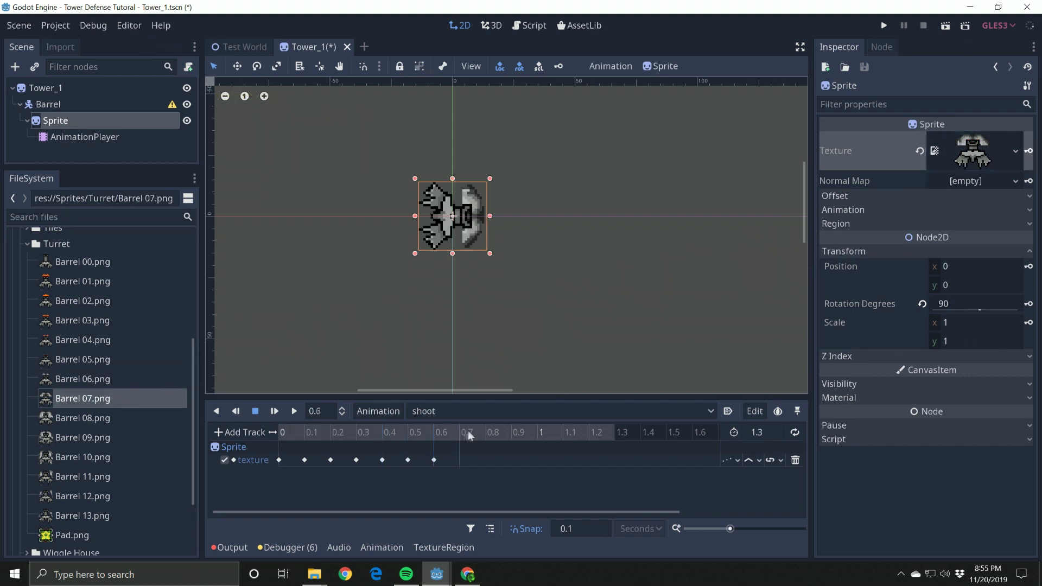
Step: Key the textures Barrel 08.png, 09 and 10 at 0.7, 0.8 and 0.9 s in the shoot animation
{"action": "left_click_drag", "start_coordinate": [83, 418], "coordinate": [971, 151]}
{"action": "left_click", "coordinate": [1028, 150]}
{"action": "left_click_drag", "start_coordinate": [83, 438], "coordinate": [972, 150]}
{"action": "left_click", "coordinate": [1028, 151]}
{"action": "left_click", "coordinate": [516, 432]}
{"action": "left_click_drag", "start_coordinate": [82, 457], "coordinate": [972, 150]}
{"action": "left_click", "coordinate": [1029, 150]}
Step: Key the textures Barrel 11.png, 12 and 13 at 1.0, 1.1 and 1.2 s in the shoot animation
{"action": "left_click_drag", "start_coordinate": [82, 476], "coordinate": [972, 151]}
{"action": "left_click", "coordinate": [1028, 150]}
{"action": "left_click_drag", "start_coordinate": [83, 496], "coordinate": [971, 150]}
{"action": "left_click", "coordinate": [1029, 150]}
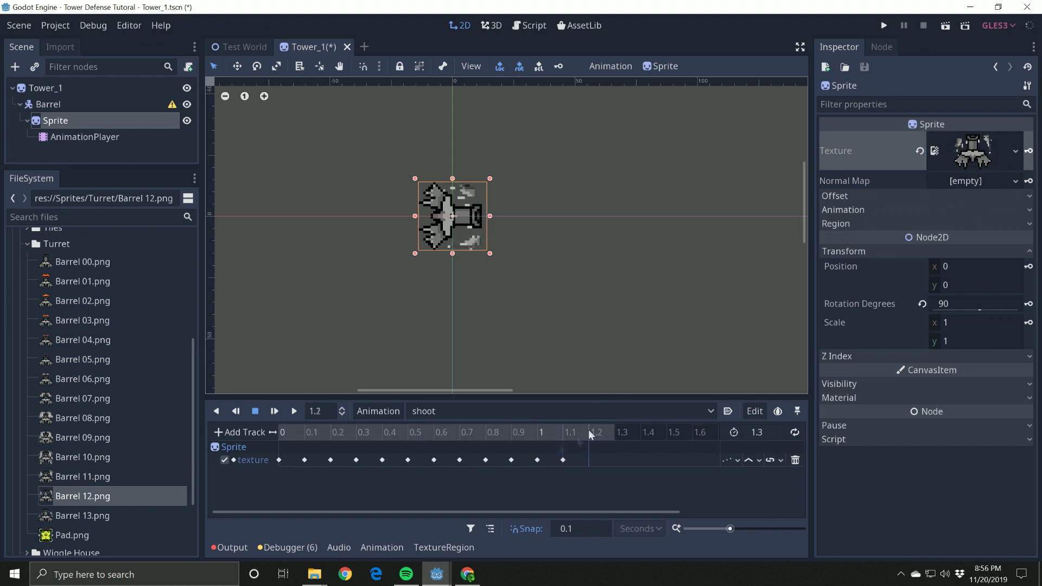
{"action": "left_click_drag", "start_coordinate": [83, 515], "coordinate": [972, 151]}
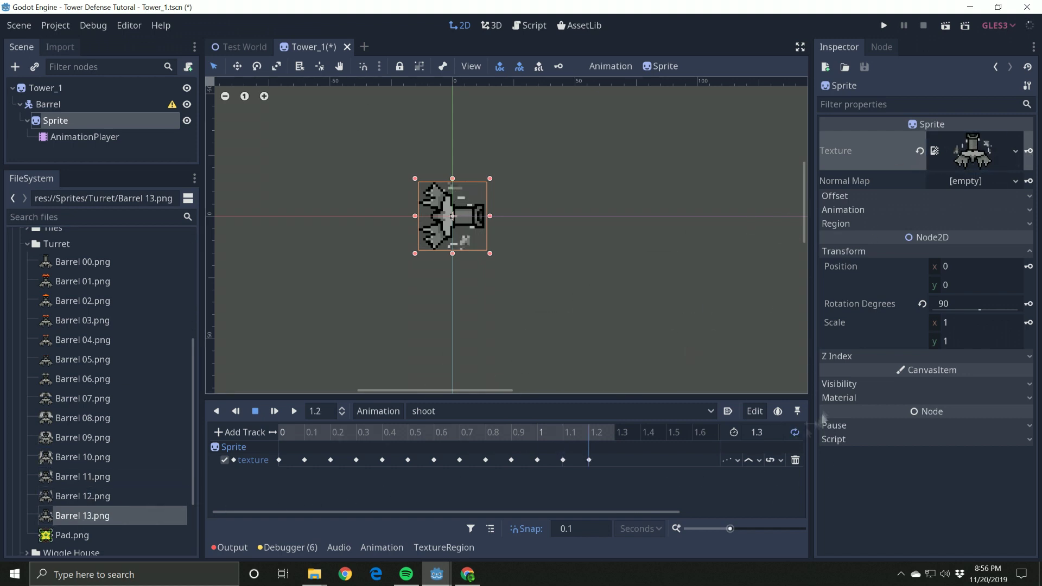
Step: Preview the looping shoot animation from the start, and test-run the game before closing its window
{"action": "key", "text": "shift+d"}
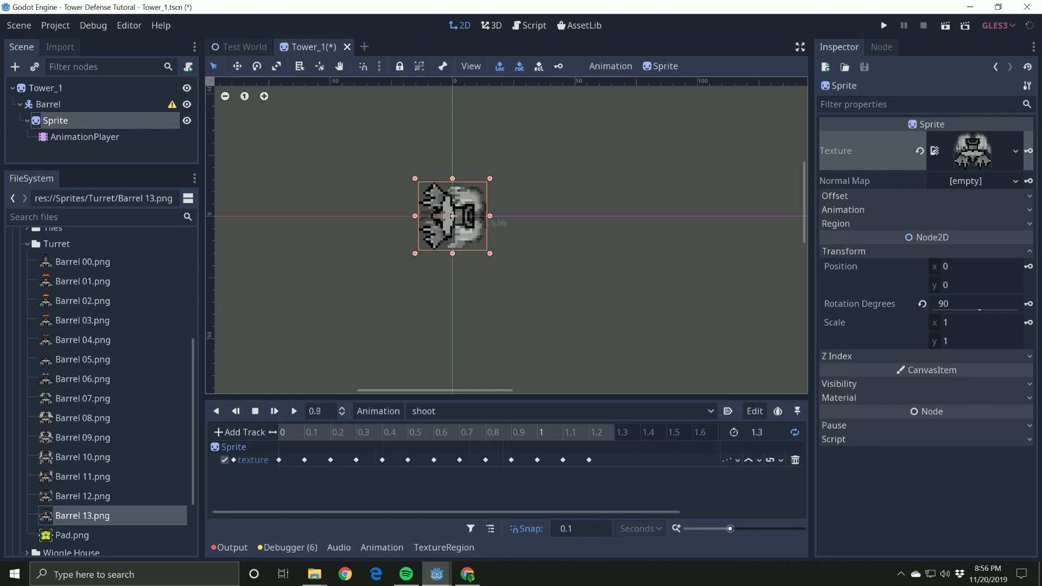
{"action": "key", "text": "F5"}
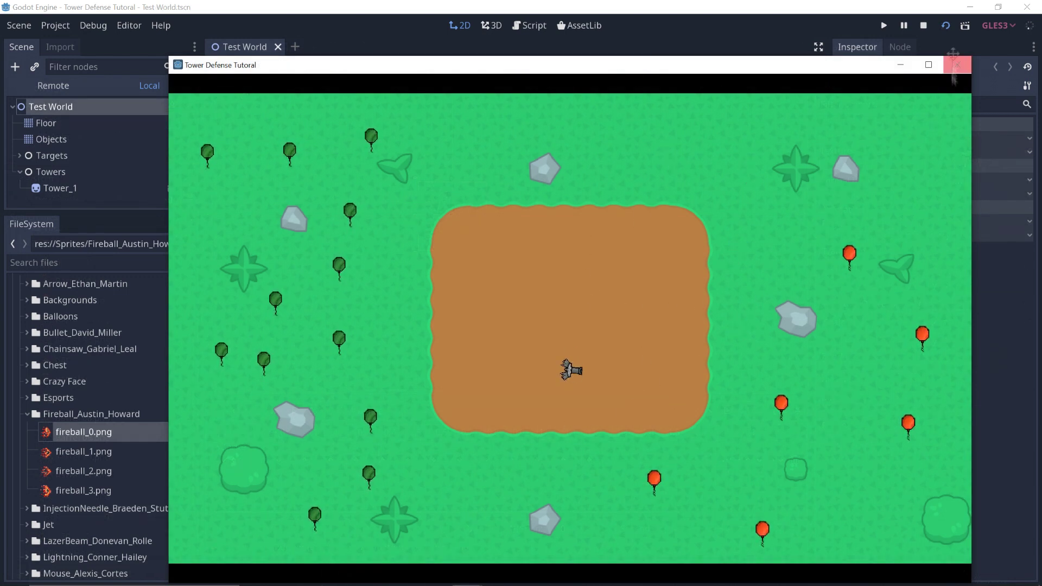
{"action": "left_click", "coordinate": [957, 64]}
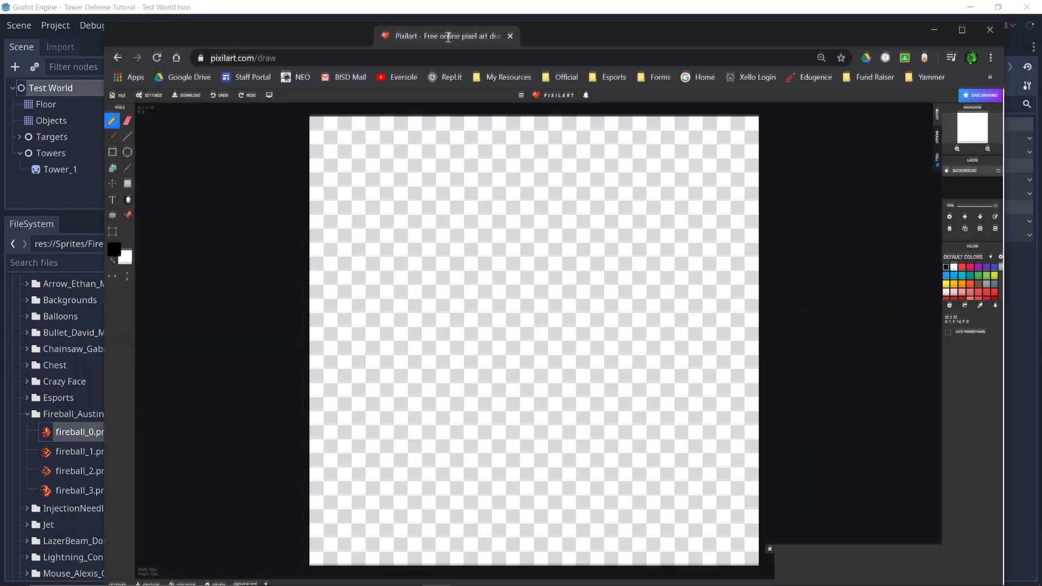
Step: Create a 32 by 32 px drawing in Pixilart and paint a black square about 8 px wide in the centre with an arm above it
{"action": "left_click_drag", "start_coordinate": [448, 37], "coordinate": [445, 31]}
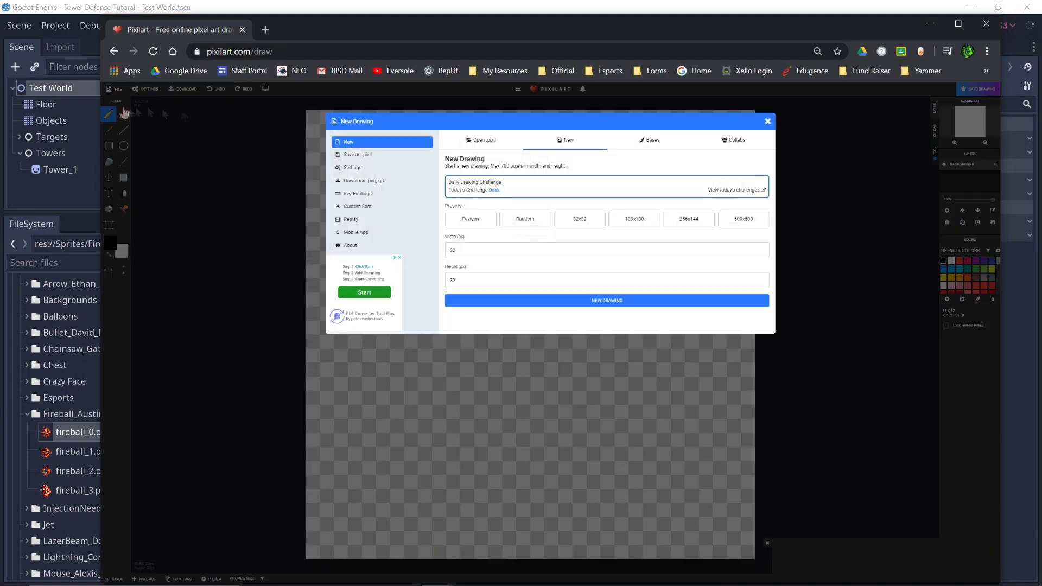
{"action": "left_click", "coordinate": [607, 301]}
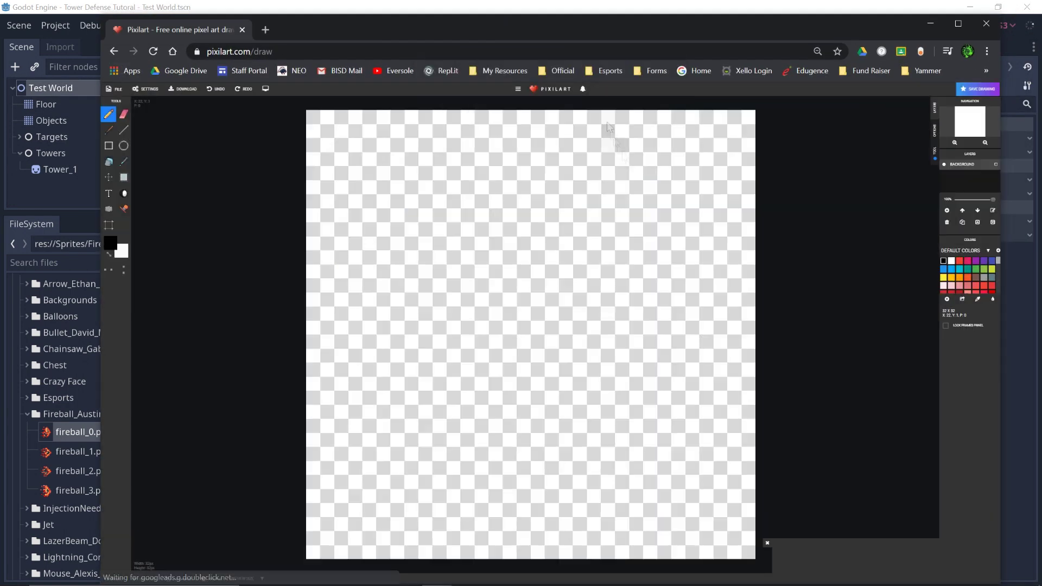
{"action": "mouse_move", "coordinate": [492, 270]}
{"action": "left_mouse_down"}
{"action": "mouse_move", "coordinate": [570, 279]}
{"action": "mouse_move", "coordinate": [488, 364]}
{"action": "mouse_move", "coordinate": [578, 312]}
{"action": "left_mouse_up"}
{"action": "left_click_drag", "start_coordinate": [516, 360], "coordinate": [560, 314]}
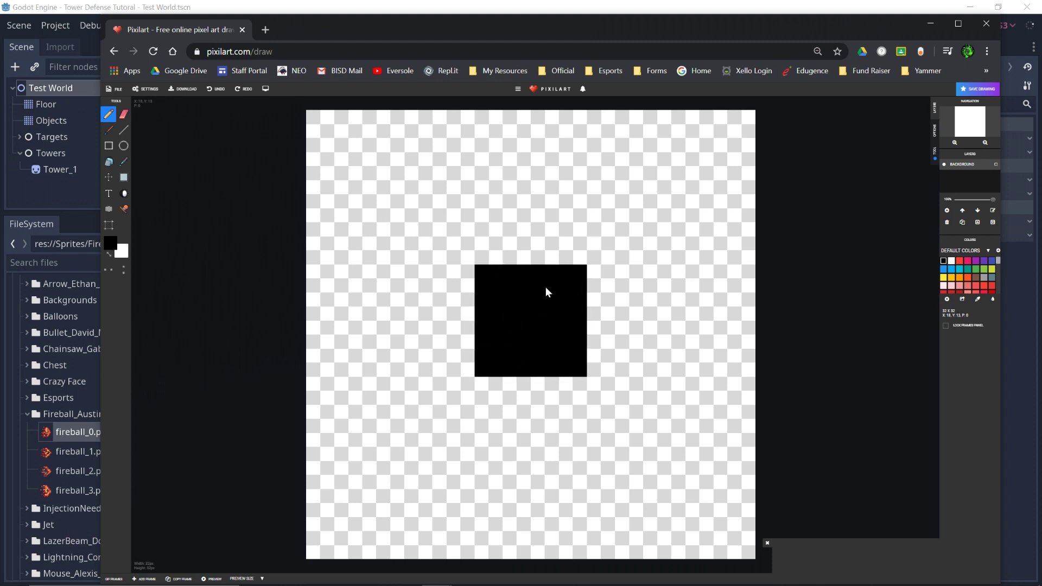
{"action": "mouse_move", "coordinate": [510, 258]}
{"action": "left_mouse_down"}
{"action": "mouse_move", "coordinate": [520, 222]}
{"action": "mouse_move", "coordinate": [597, 159]}
{"action": "mouse_move", "coordinate": [538, 218]}
{"action": "left_mouse_up"}
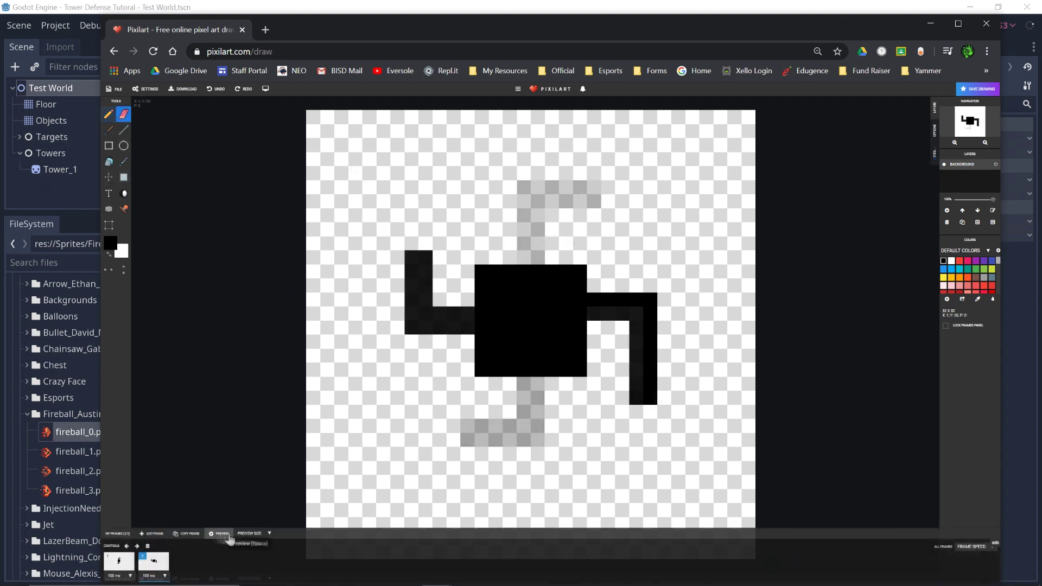
Step: Preview the two-frame spinning projectile animation, close the preview and open the drawing's file options
{"action": "left_click", "coordinate": [228, 536]}
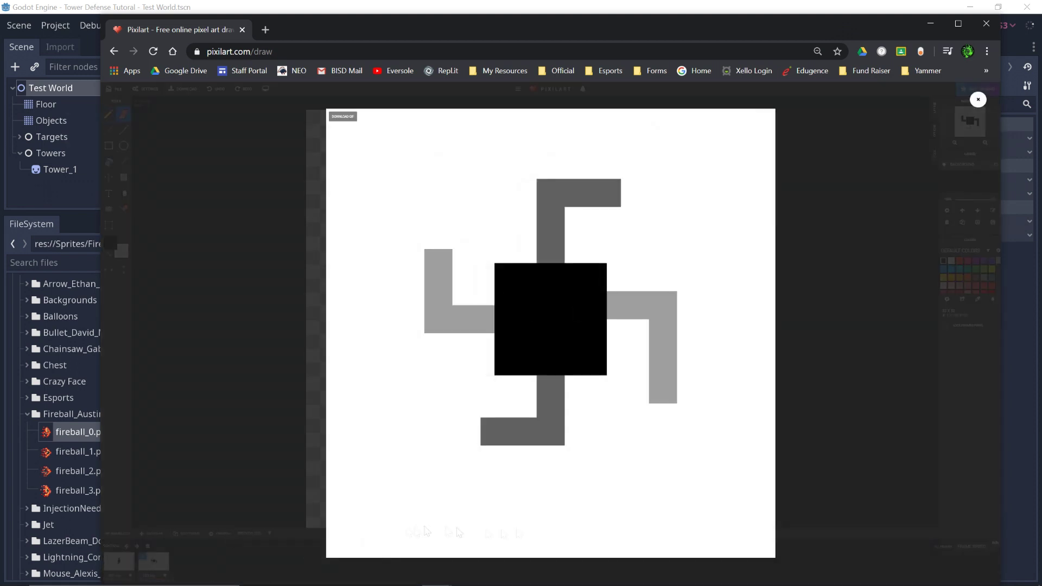
{"action": "key", "text": "Escape"}
{"action": "left_click", "coordinate": [695, 580]}
{"action": "left_click", "coordinate": [114, 88]}
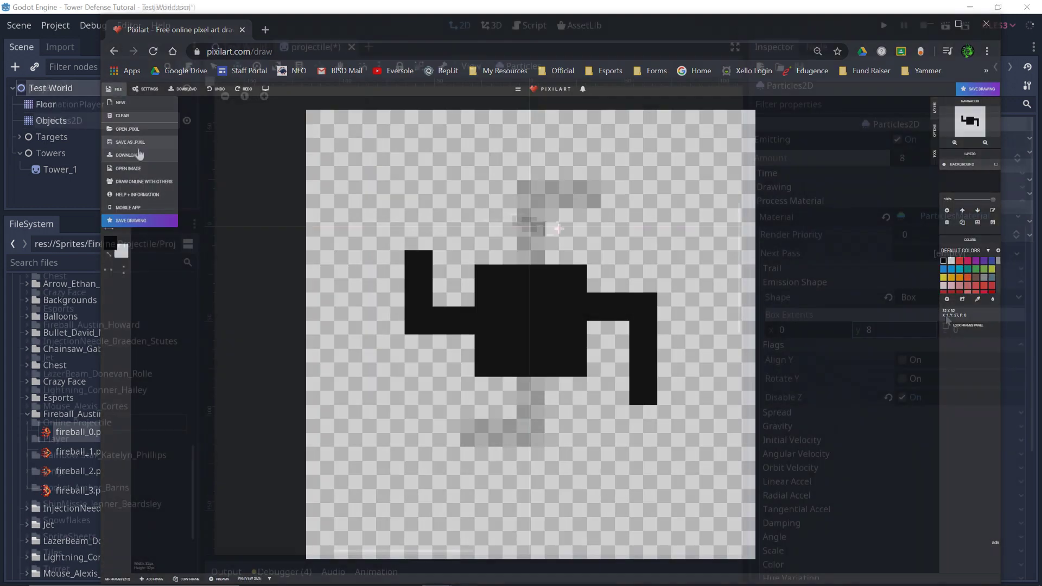
{"action": "left_click", "coordinate": [135, 206]}
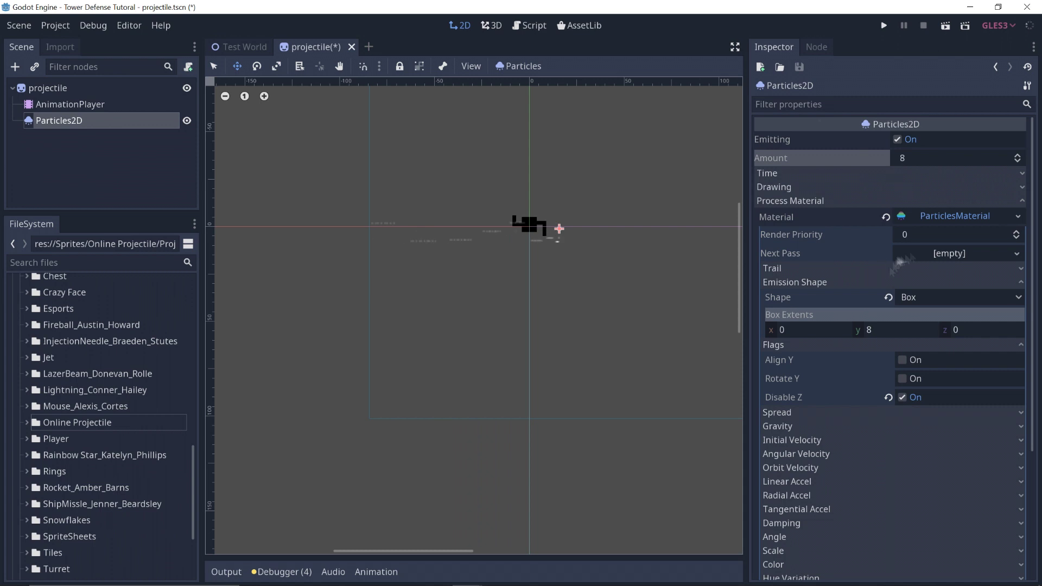
Step: Try a particle amount of 15 on the projectile's Particles2D node, collapse its emission shape settings and set the amount to 35
{"action": "left_click_drag", "start_coordinate": [930, 163], "coordinate": [956, 159]}
{"action": "left_click", "coordinate": [901, 282]}
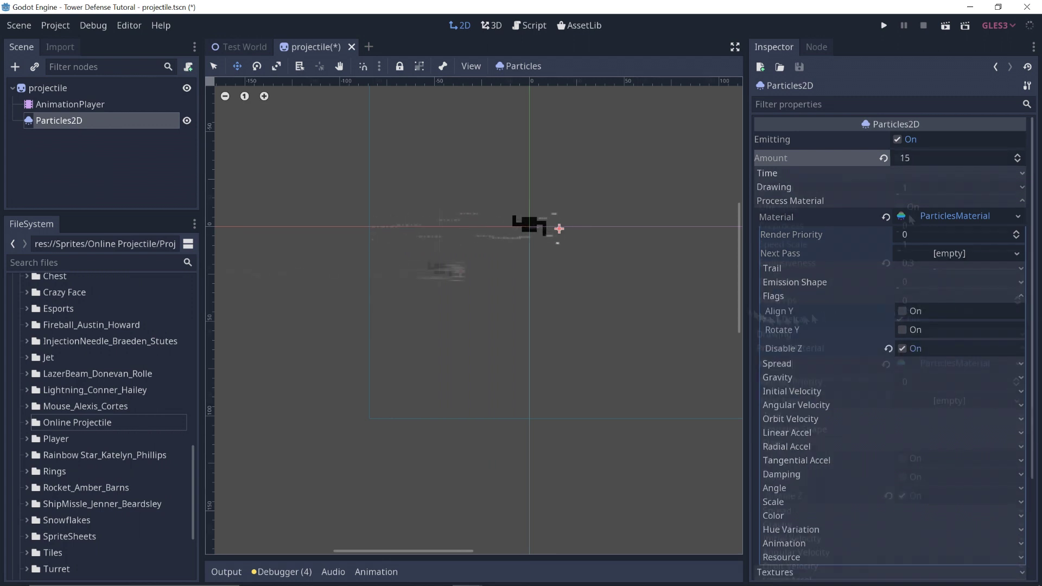
{"action": "scroll", "coordinate": [896, 326], "scroll_direction": "down", "scroll_amount": 3}
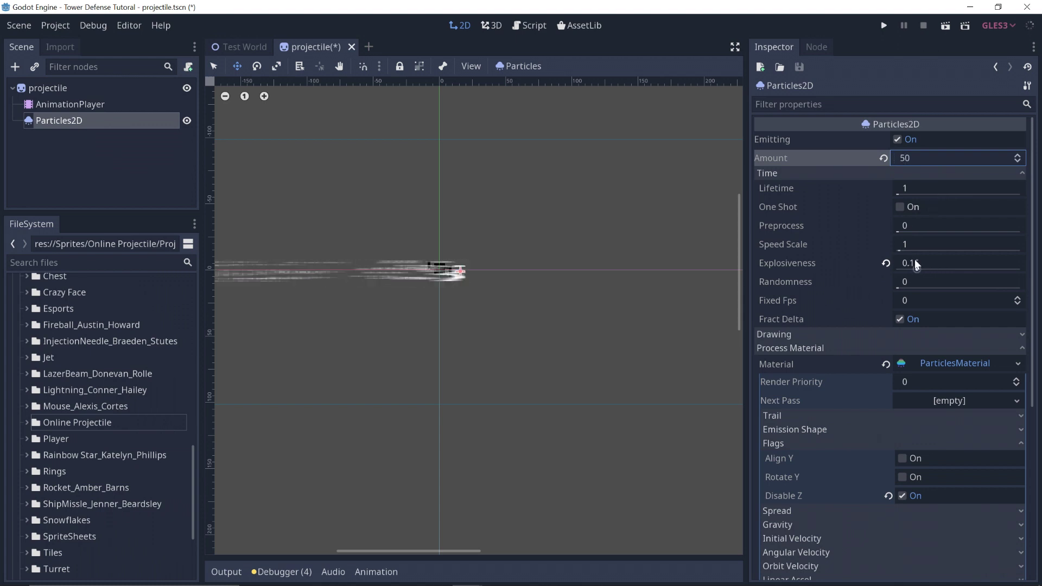
{"action": "key", "text": "BackSpace"}
{"action": "key", "text": "BackSpace"}
{"action": "type", "text": "35"}
{"action": "key", "text": "Return"}
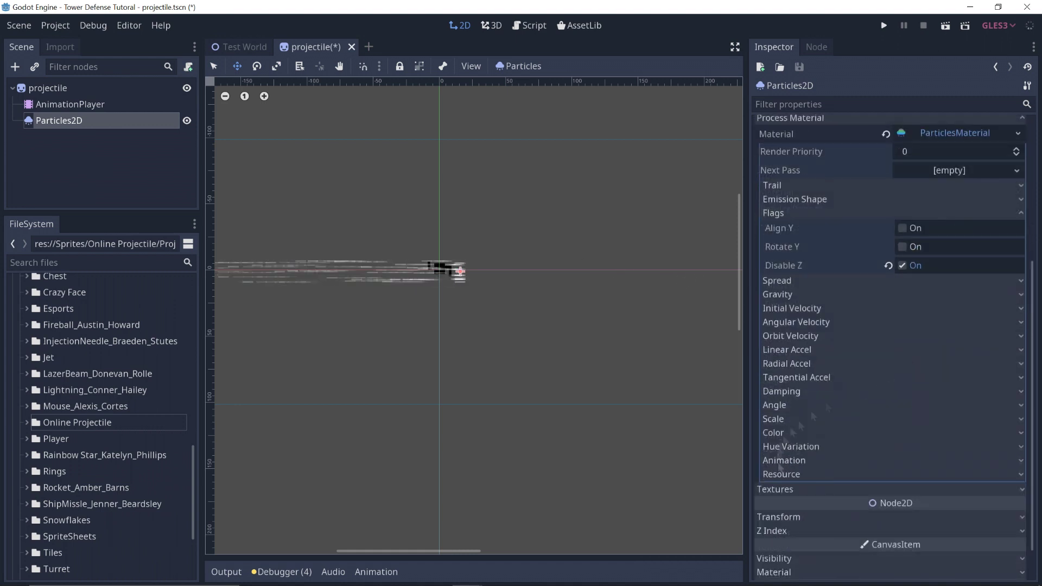
Step: Assign a new GradientTexture as the particle material's color ramp and open it for editing
{"action": "left_click", "coordinate": [820, 435]}
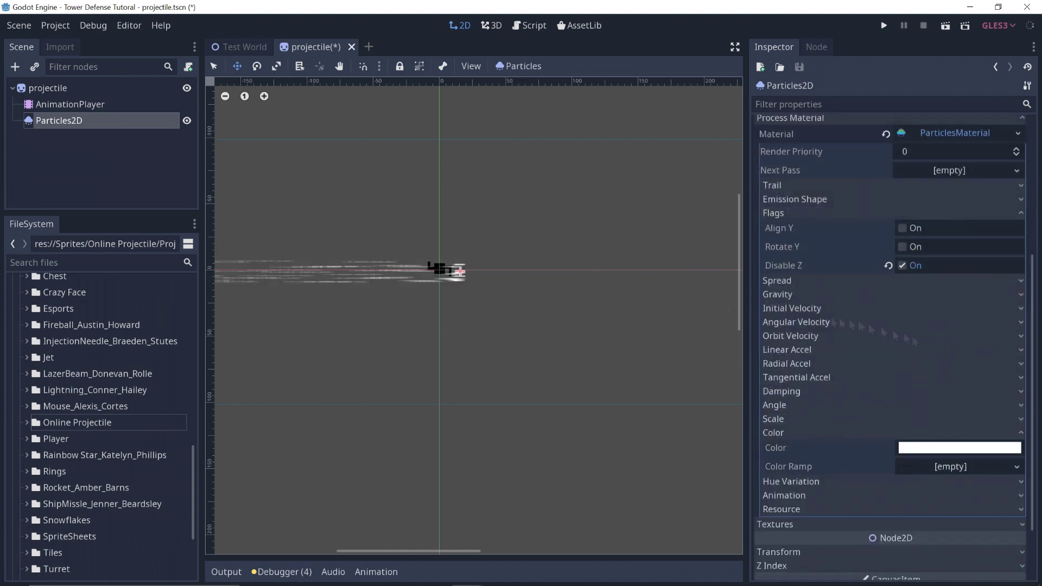
{"action": "left_click", "coordinate": [955, 467]}
{"action": "left_click", "coordinate": [934, 485]}
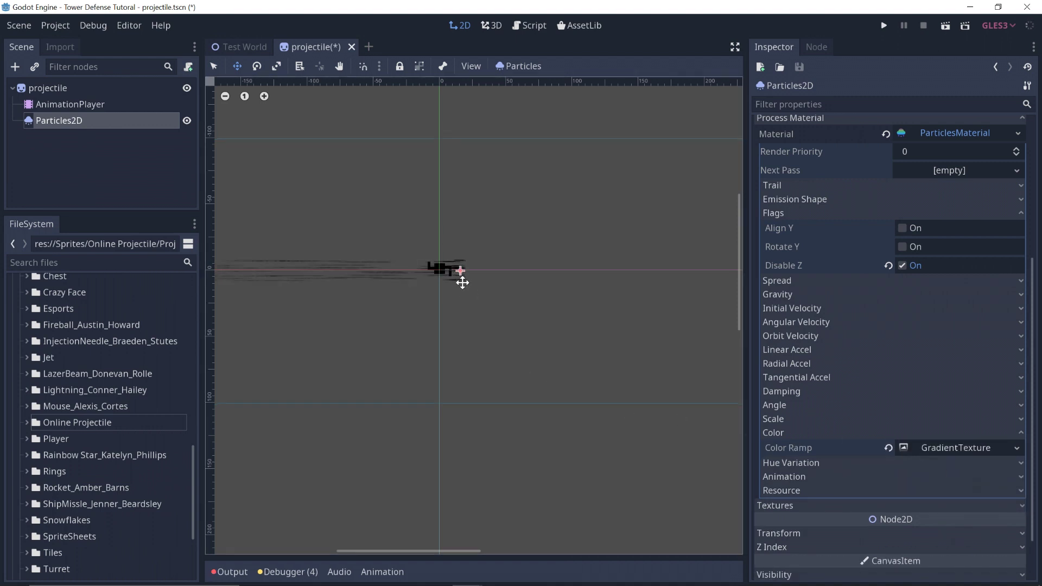
{"action": "left_click", "coordinate": [957, 452]}
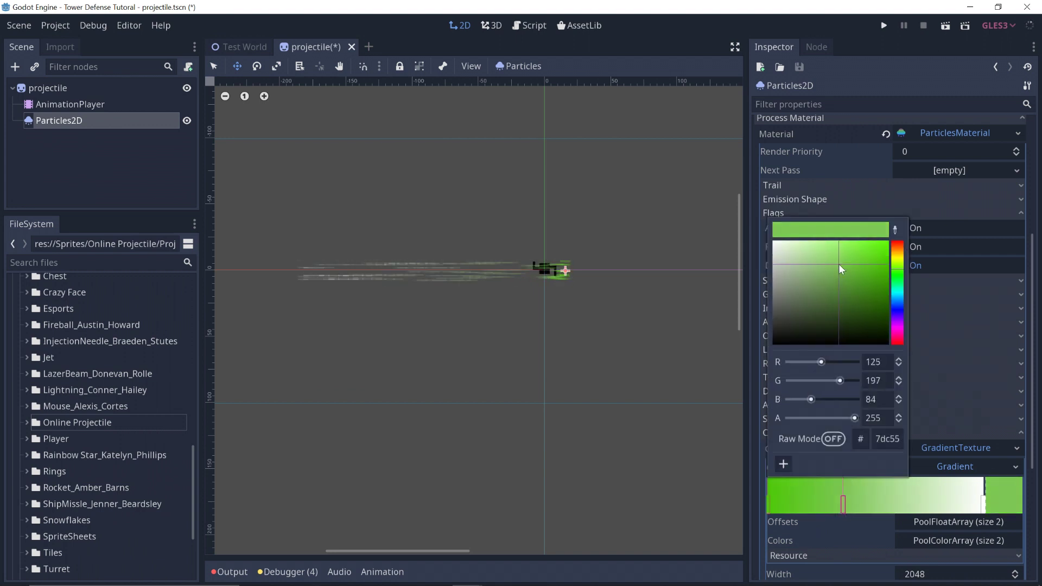
Step: Set the end colour of the particle gradient to cyan with R 72, G 255, B 251
{"action": "mouse_move", "coordinate": [841, 270]}
{"action": "left_mouse_down"}
{"action": "mouse_move", "coordinate": [782, 320]}
{"action": "mouse_move", "coordinate": [838, 245]}
{"action": "mouse_move", "coordinate": [899, 244]}
{"action": "mouse_move", "coordinate": [899, 293]}
{"action": "left_mouse_up"}
{"action": "left_click_drag", "start_coordinate": [856, 242], "coordinate": [858, 246]}
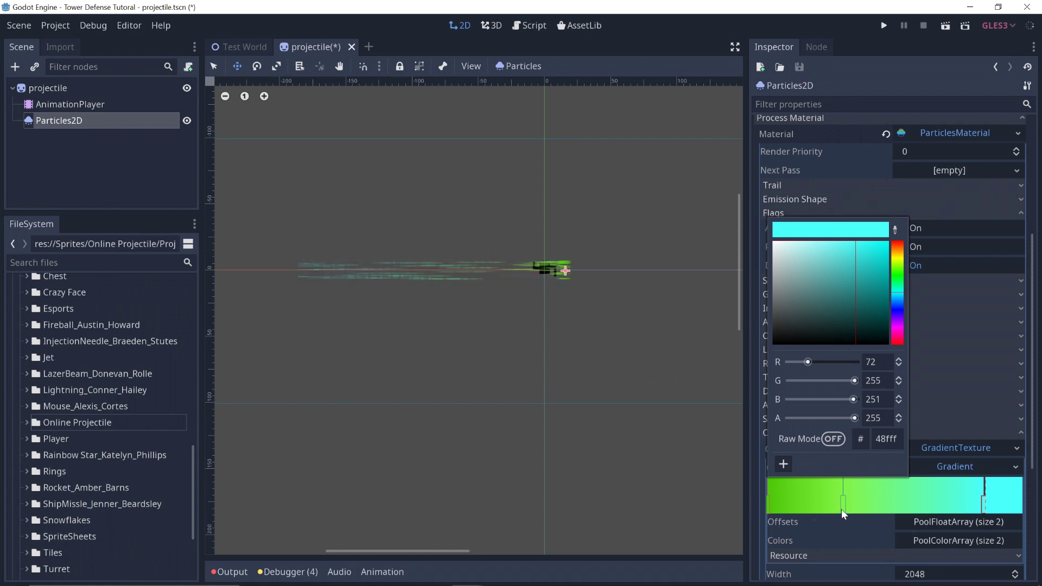
{"action": "left_click", "coordinate": [659, 418]}
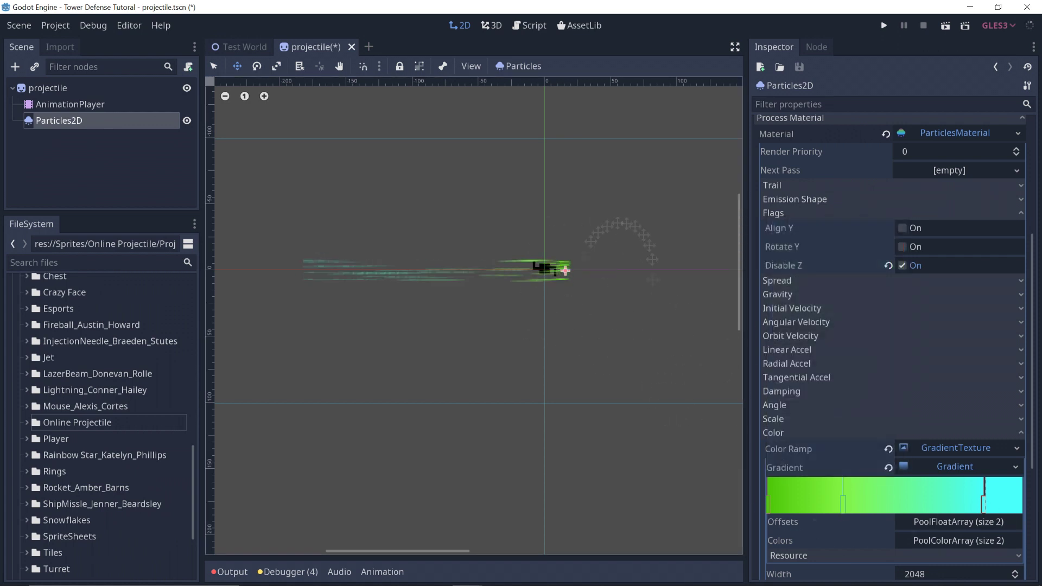
Step: Preview the projectile's flying animation and shift the Particles2D emitter slightly closer to the projectile's centre
{"action": "left_click", "coordinate": [541, 267]}
{"action": "left_click", "coordinate": [81, 103]}
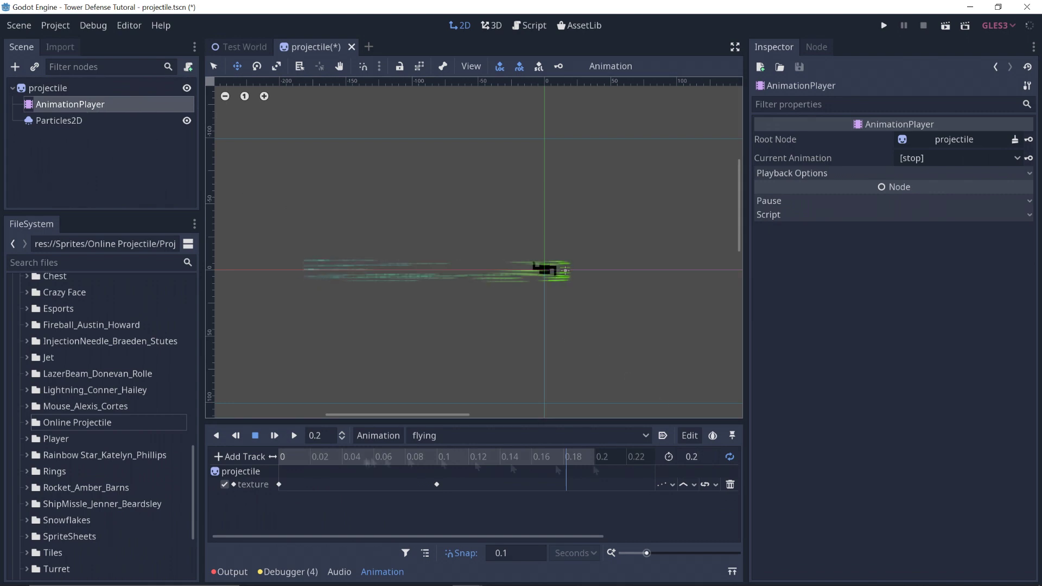
{"action": "left_click", "coordinate": [549, 270]}
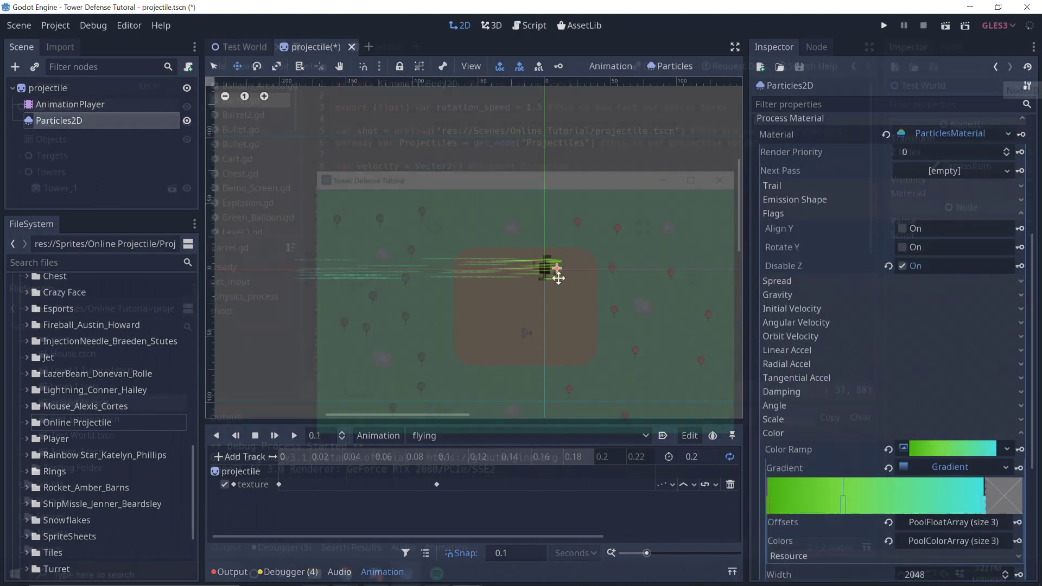